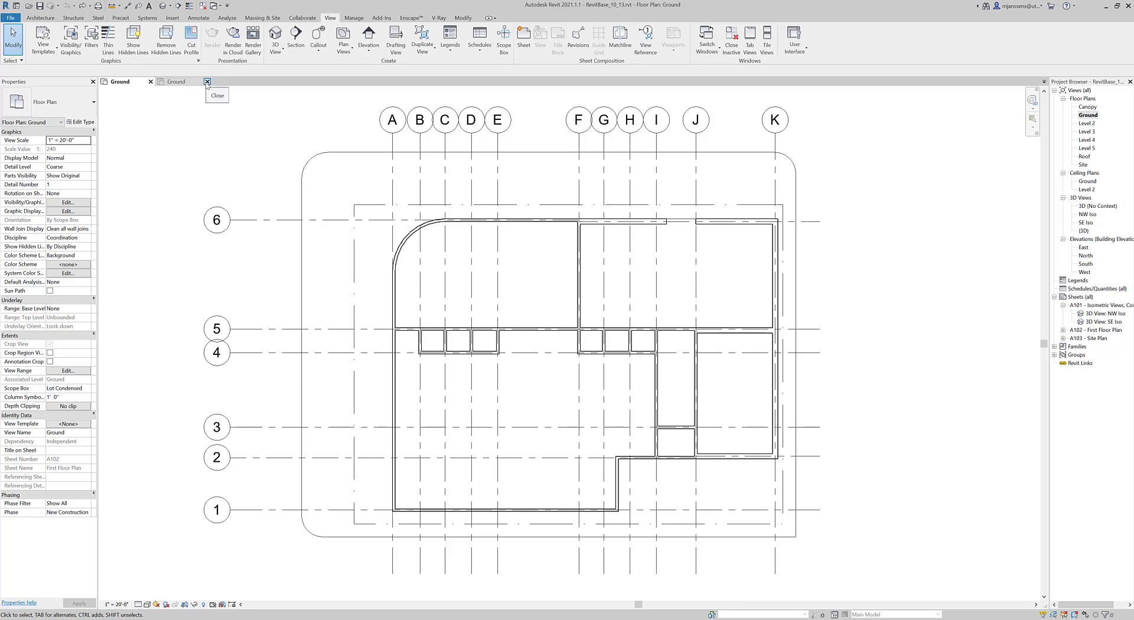
Close the duplicate Ground view and create a new structural plan view for Level 2
click(208, 82)
middle_drag(780, 385, 793, 400)
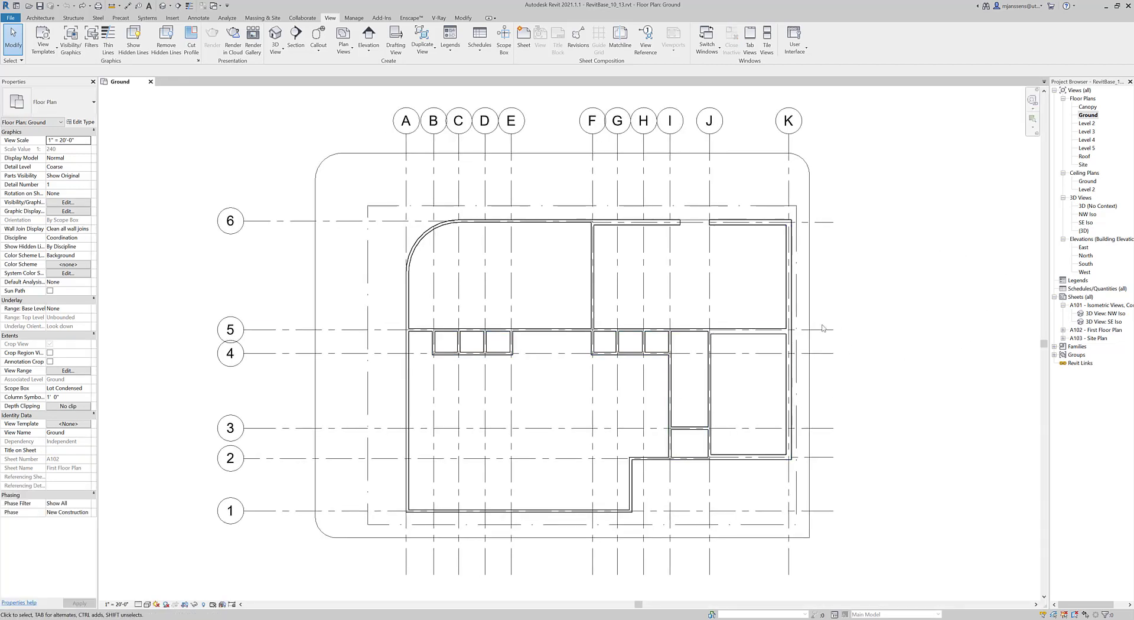
click(343, 40)
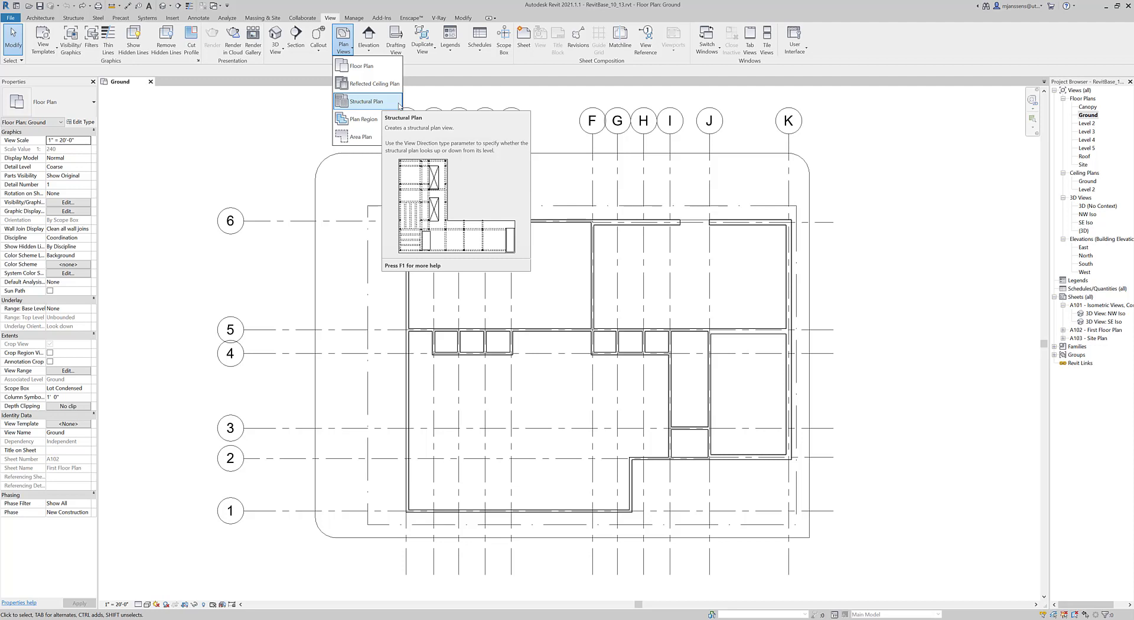
click(399, 105)
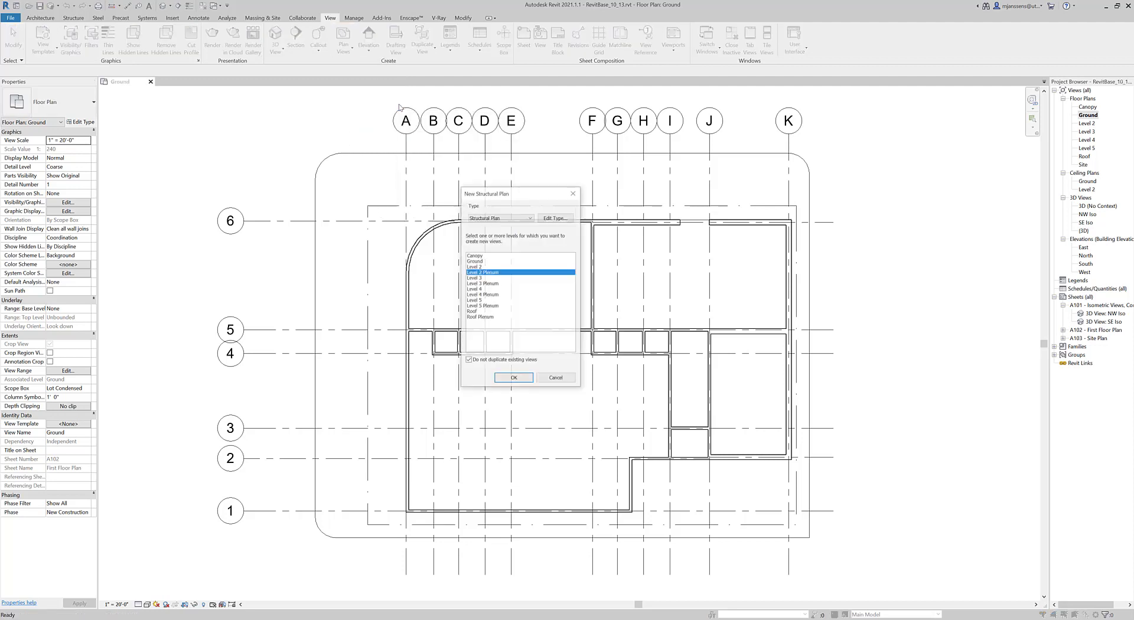
click(490, 262)
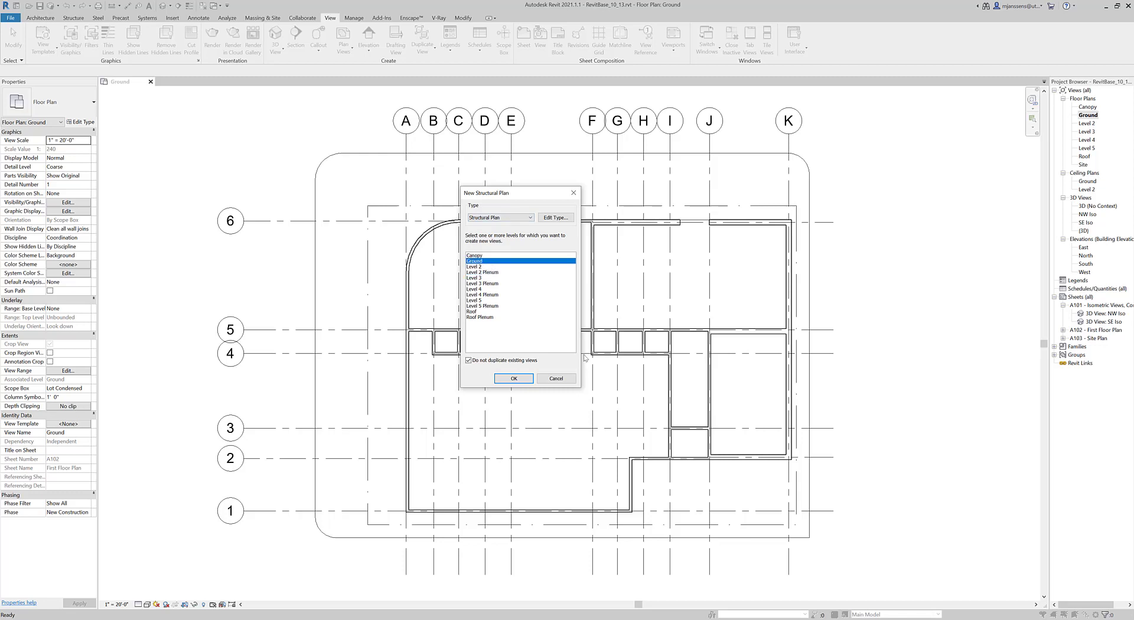
click(482, 267)
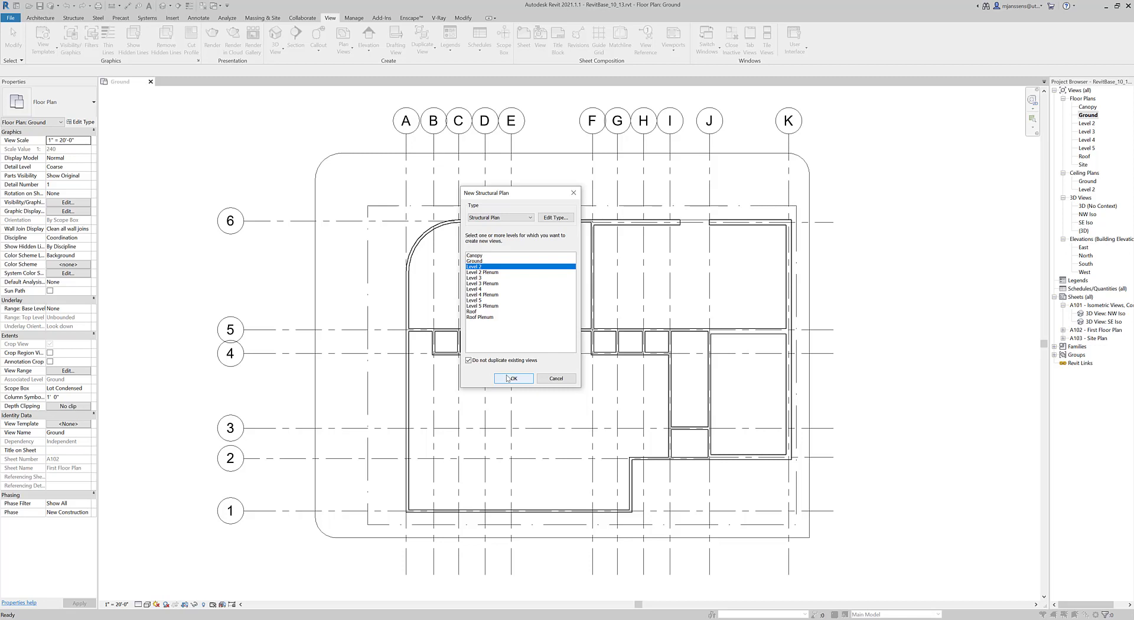
click(507, 378)
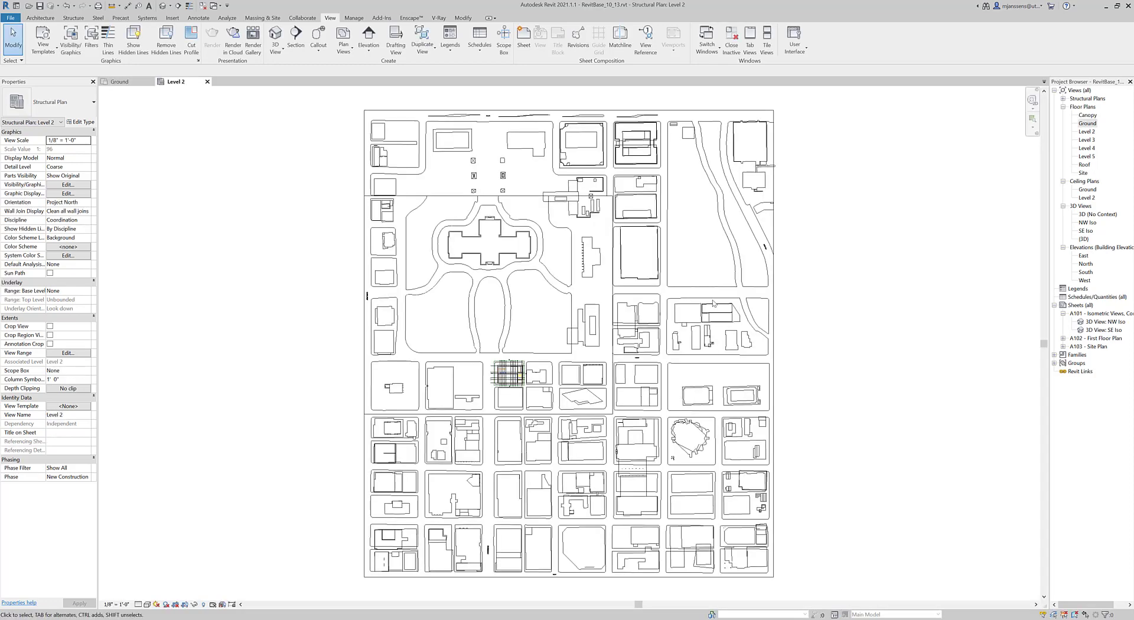
Hide the auditorium export import and the Imports in Families category in the Level 2 structural plan
scroll(513, 380, up, 8)
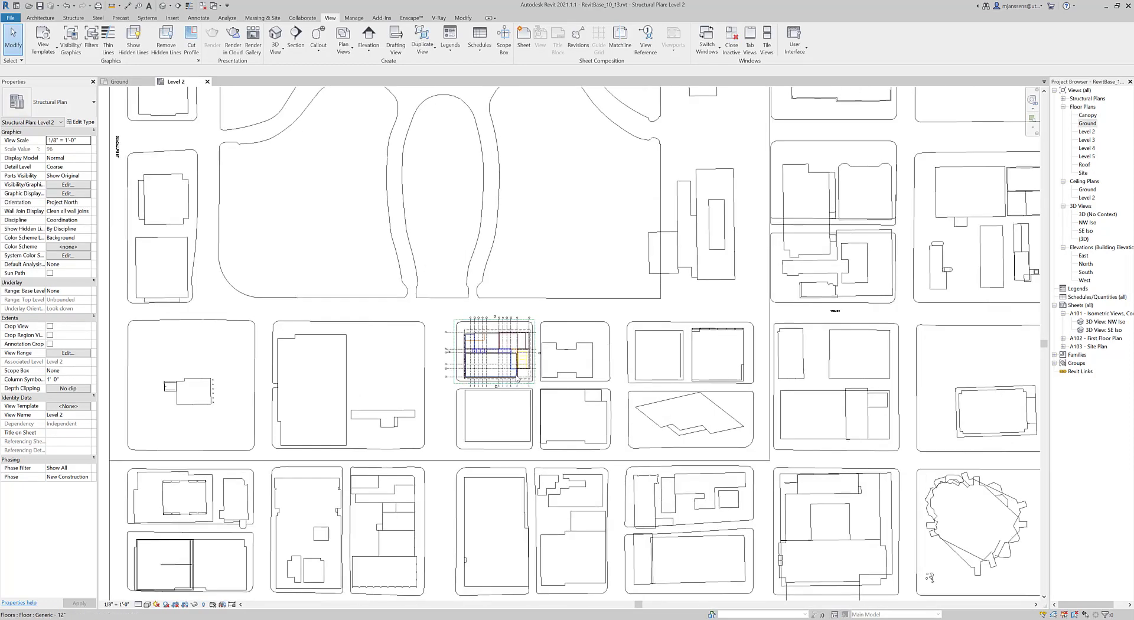
scroll(464, 333, up, 4)
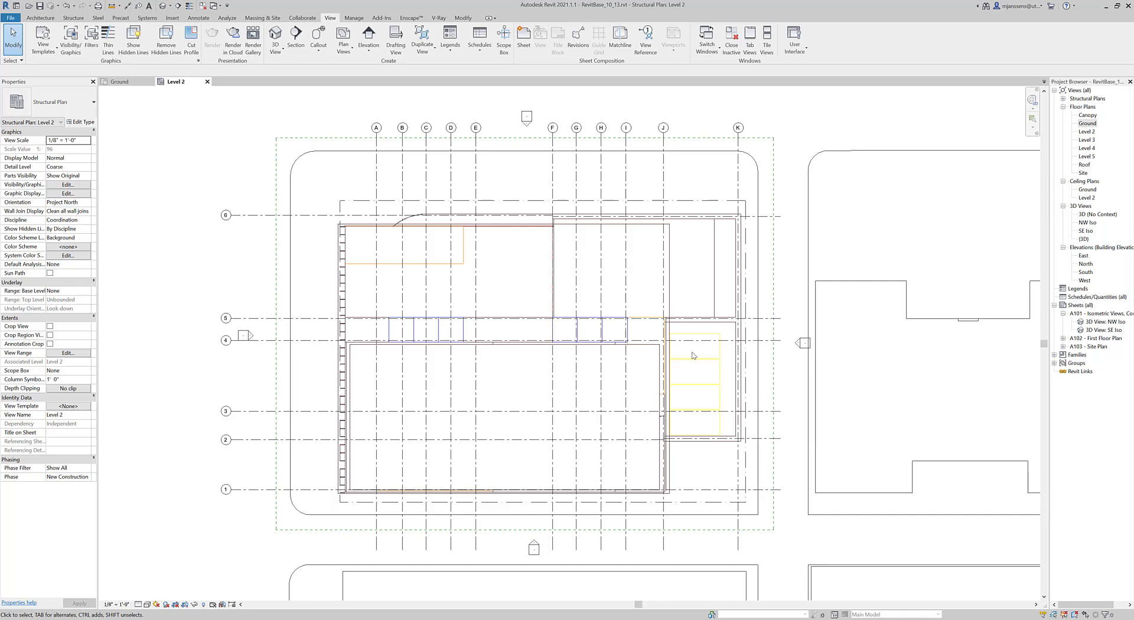
key(v)
key(v)
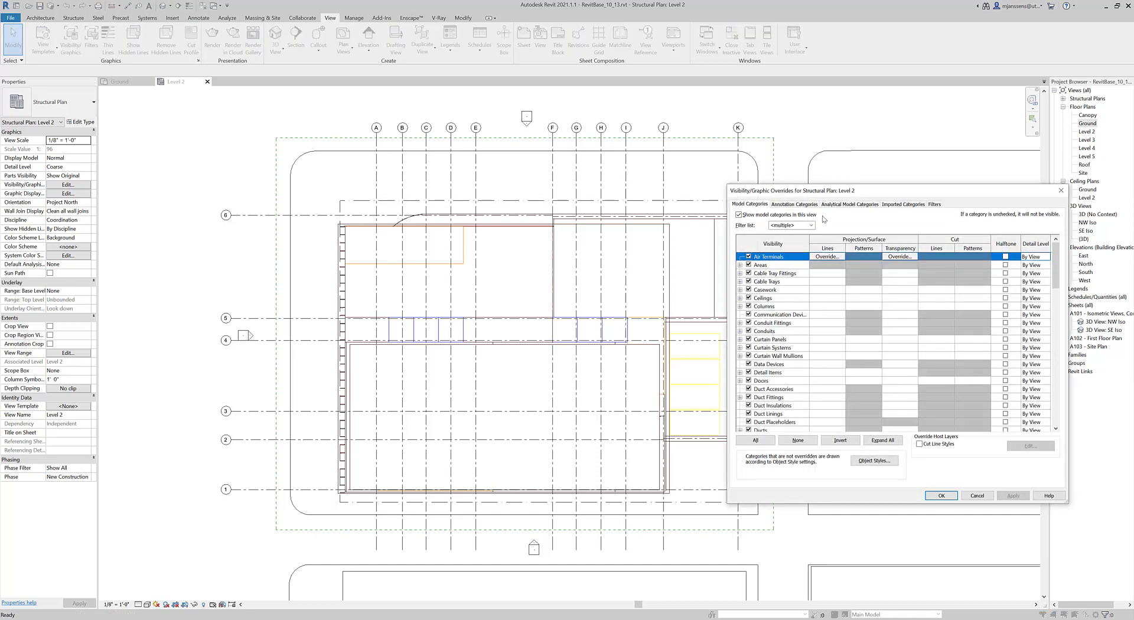
drag(832, 193, 585, 179)
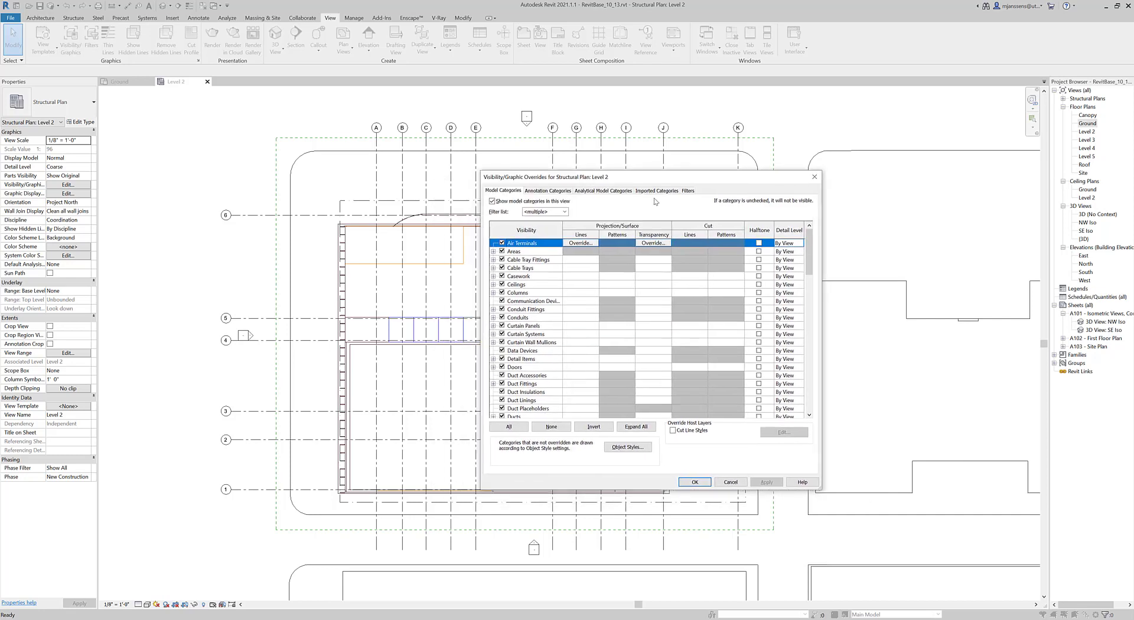
click(656, 190)
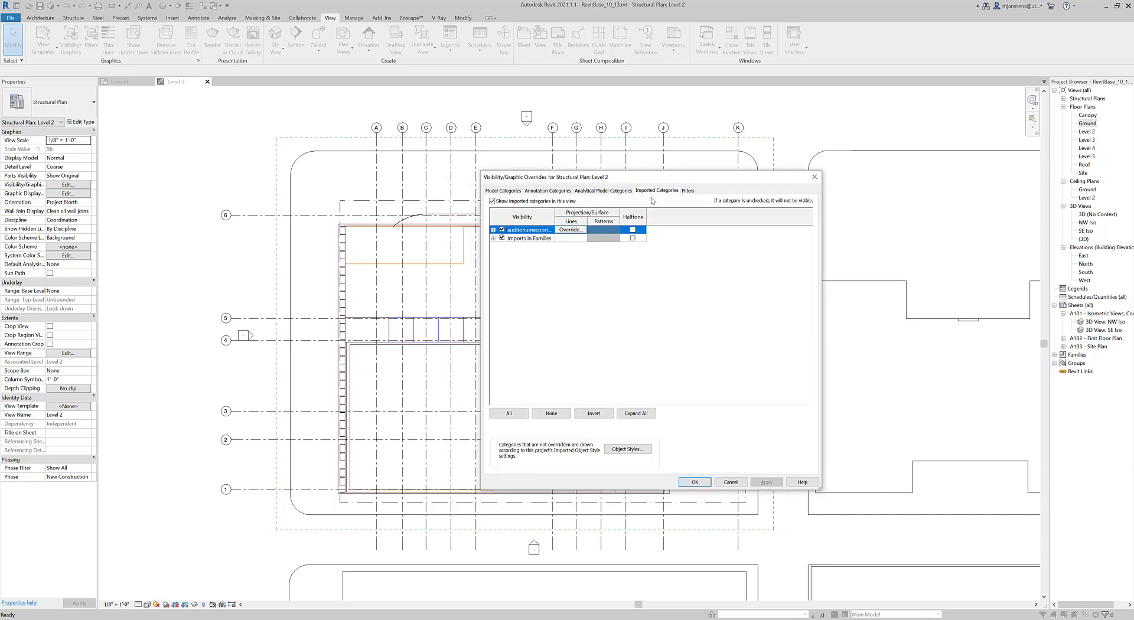
click(495, 238)
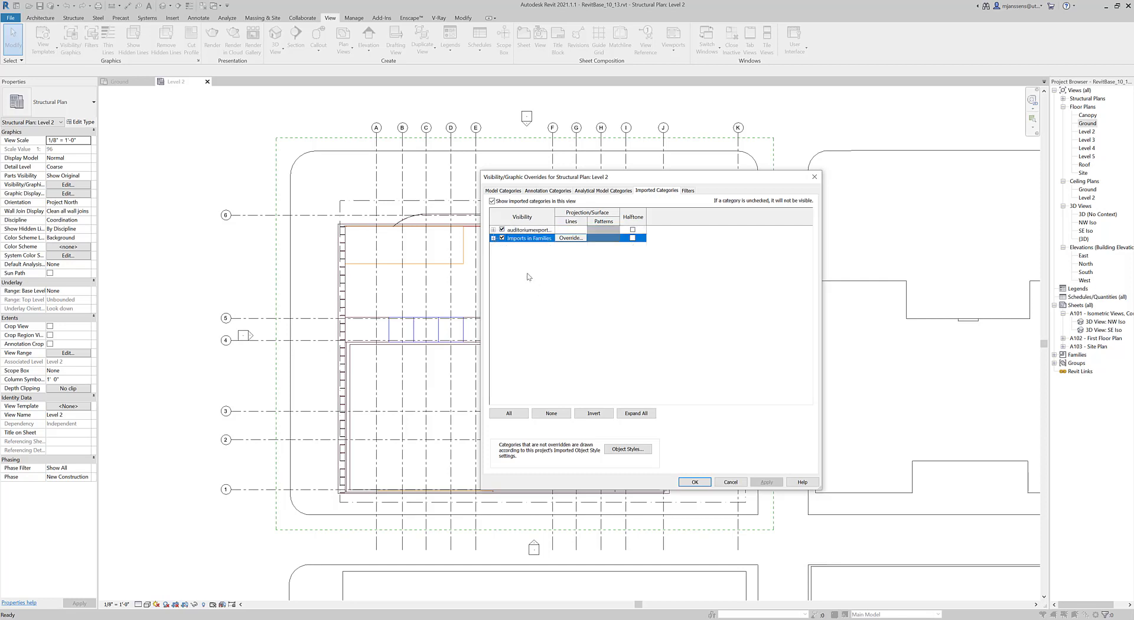
click(492, 238)
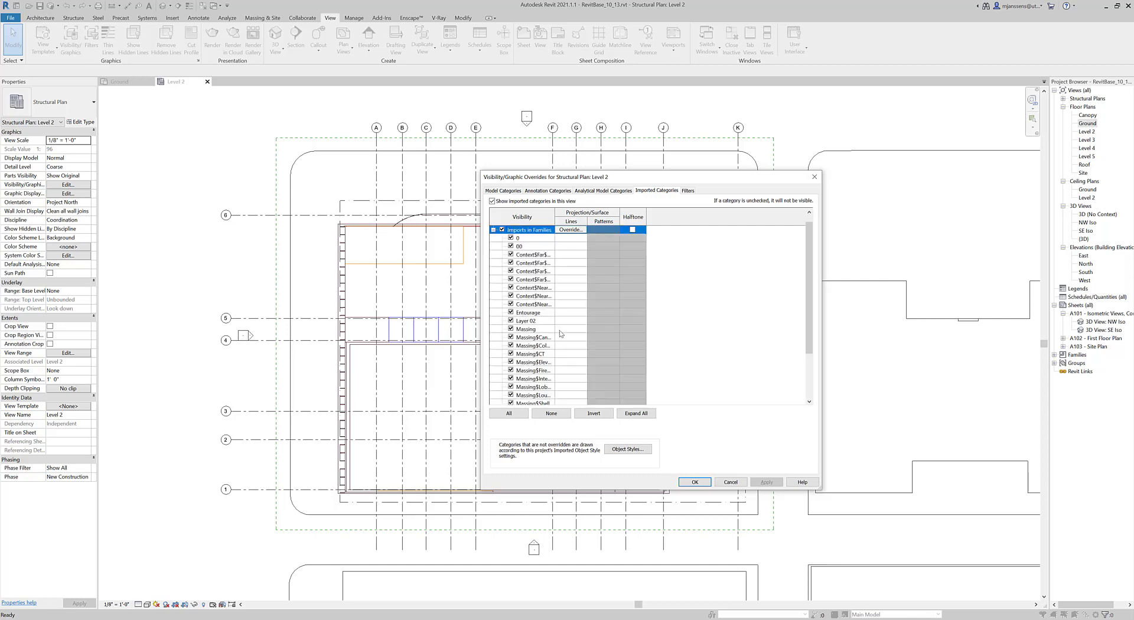
click(493, 230)
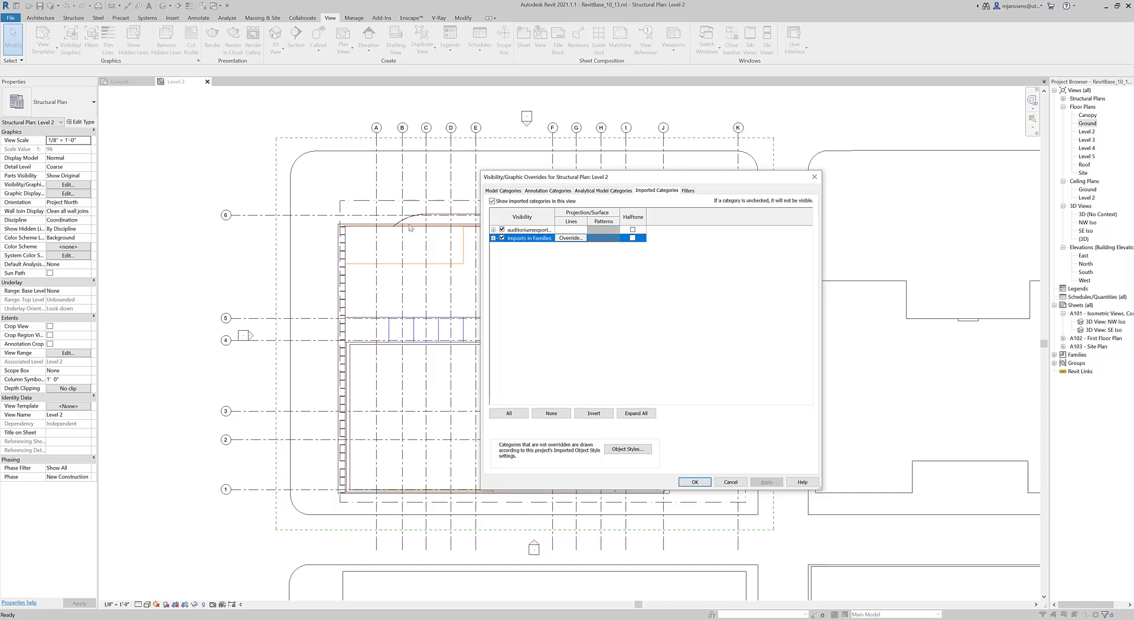
click(502, 238)
click(502, 230)
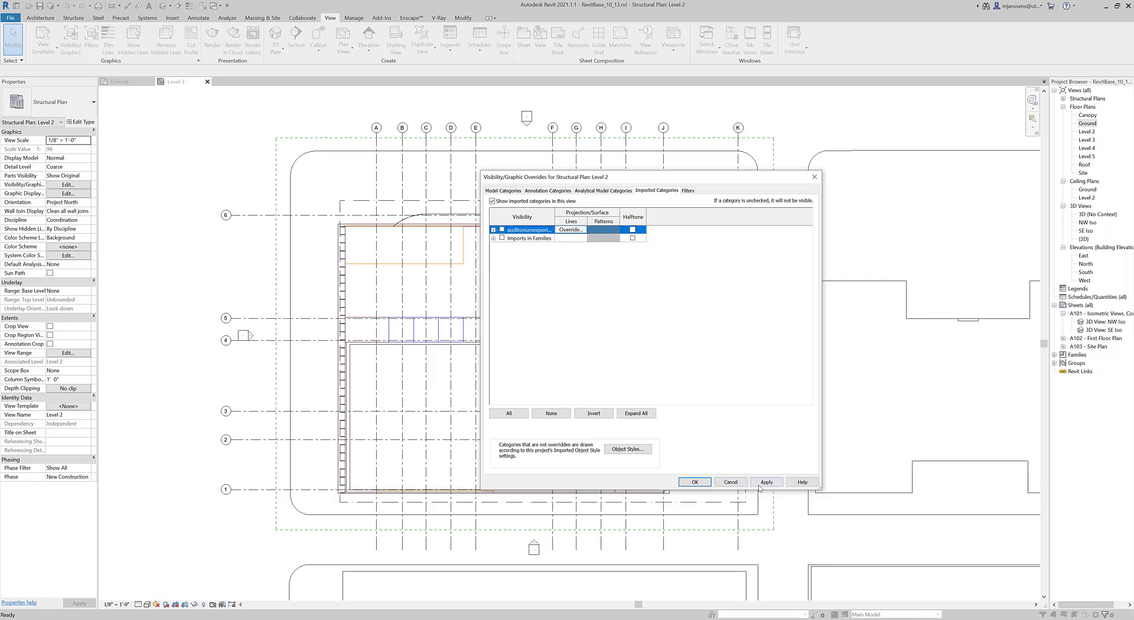
click(696, 483)
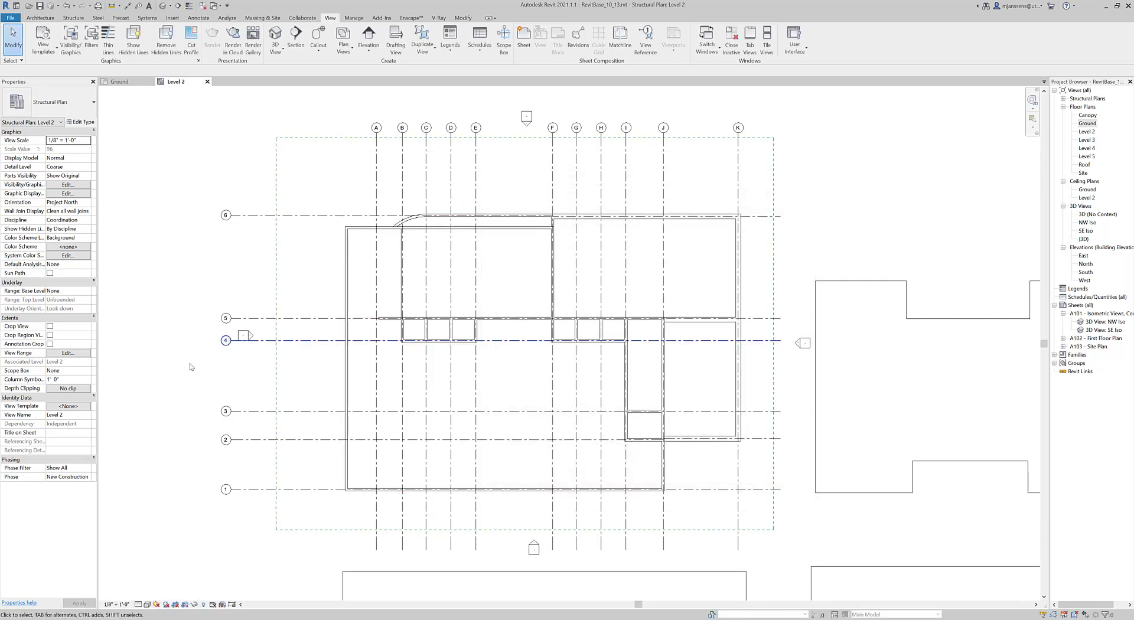
Set the scope box of the Level 2 structural plan to Lot Condensed
click(87, 371)
click(77, 387)
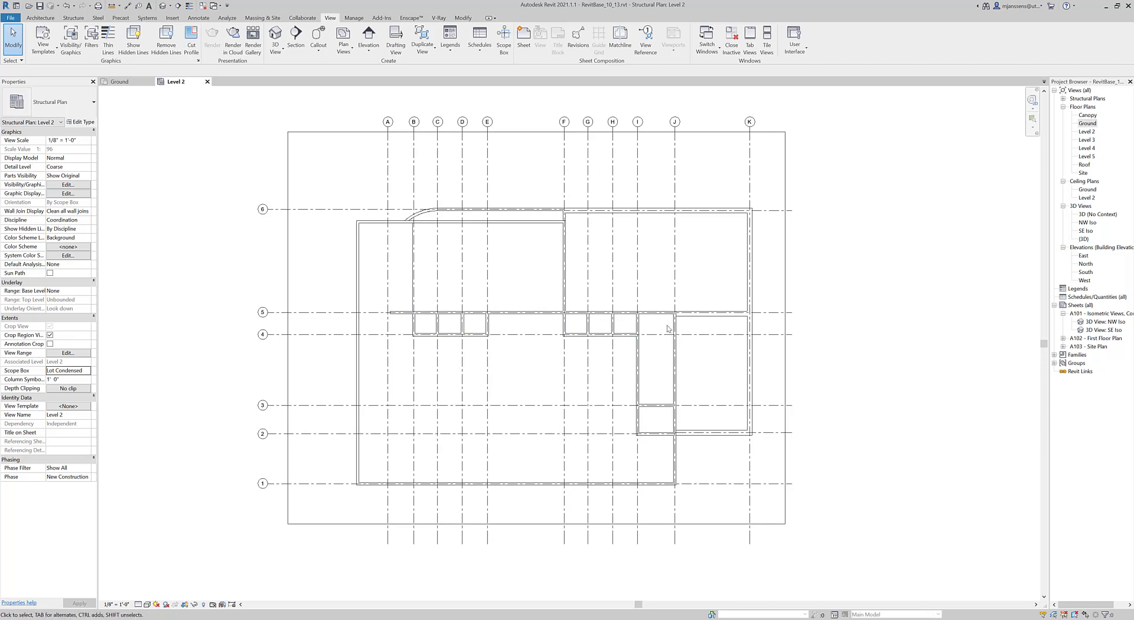
Select the Level 2 floor to check the area it covers in the plan
key(Tab)
key(Tab)
key(Tab)
key(Tab)
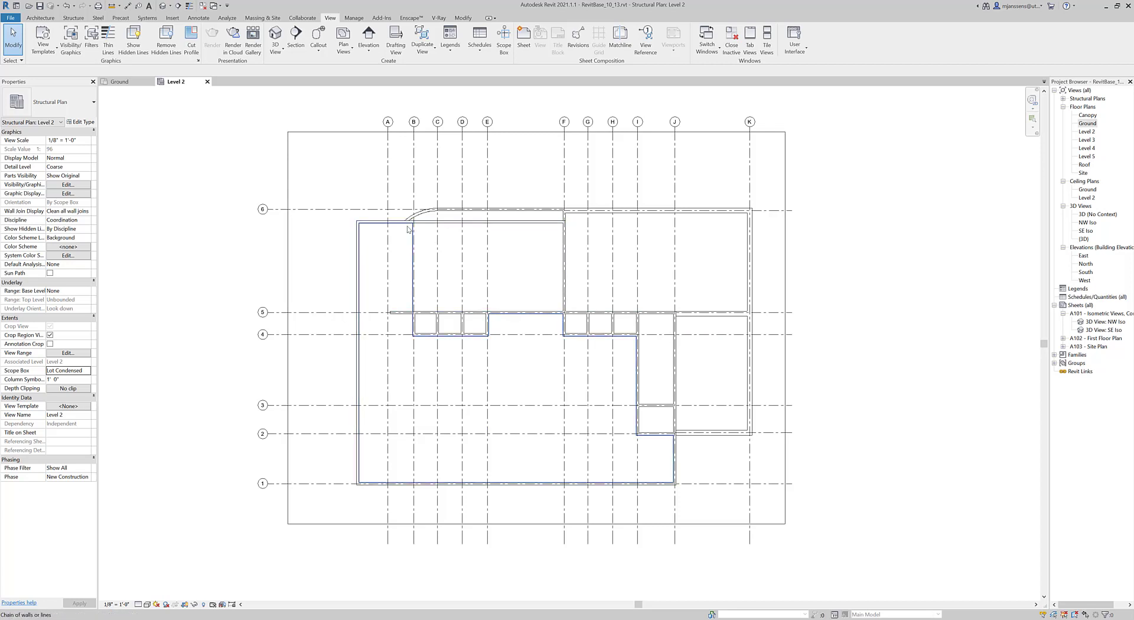
click(556, 422)
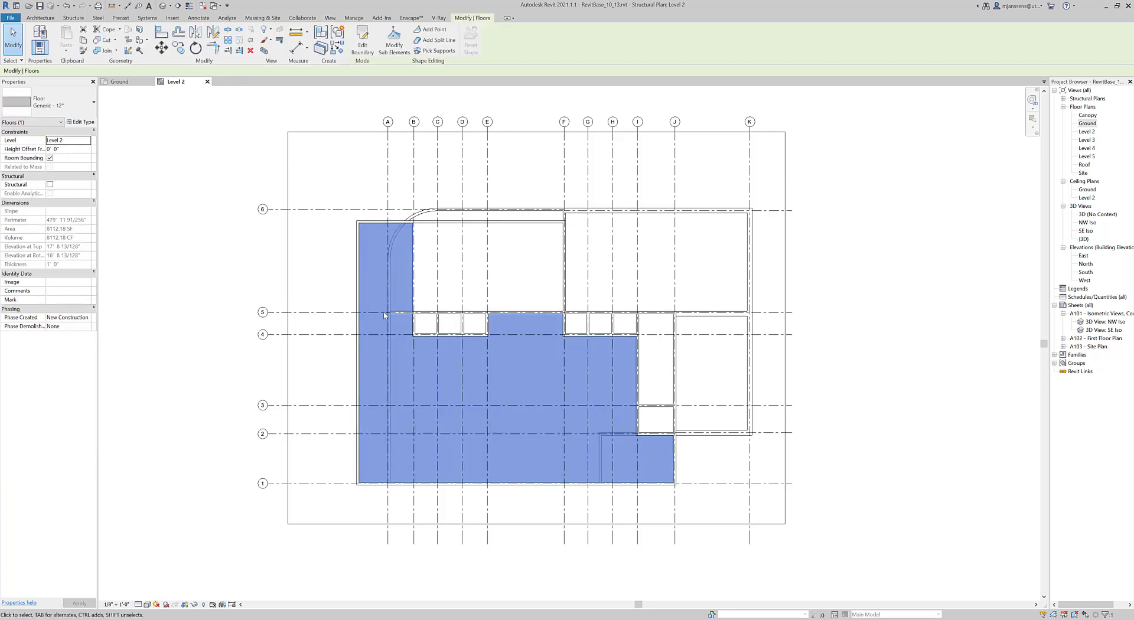
click(316, 296)
Place a W12X26 beam along grid B, from grid 4 to grid 1
scroll(433, 389, up, 3)
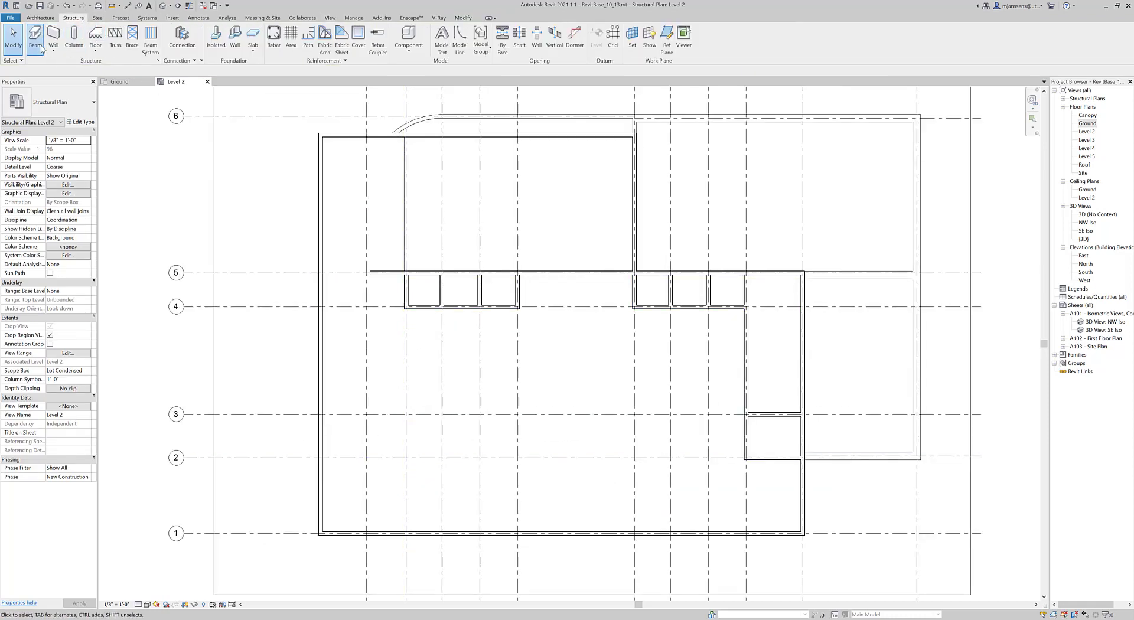
key(b)
key(m)
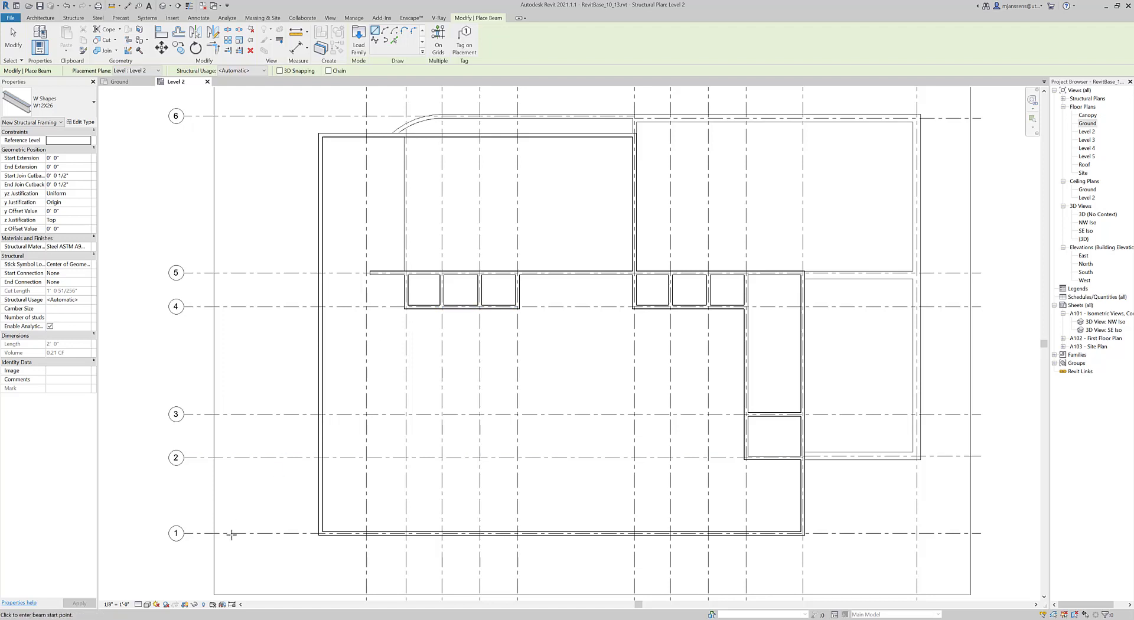
click(406, 306)
click(406, 534)
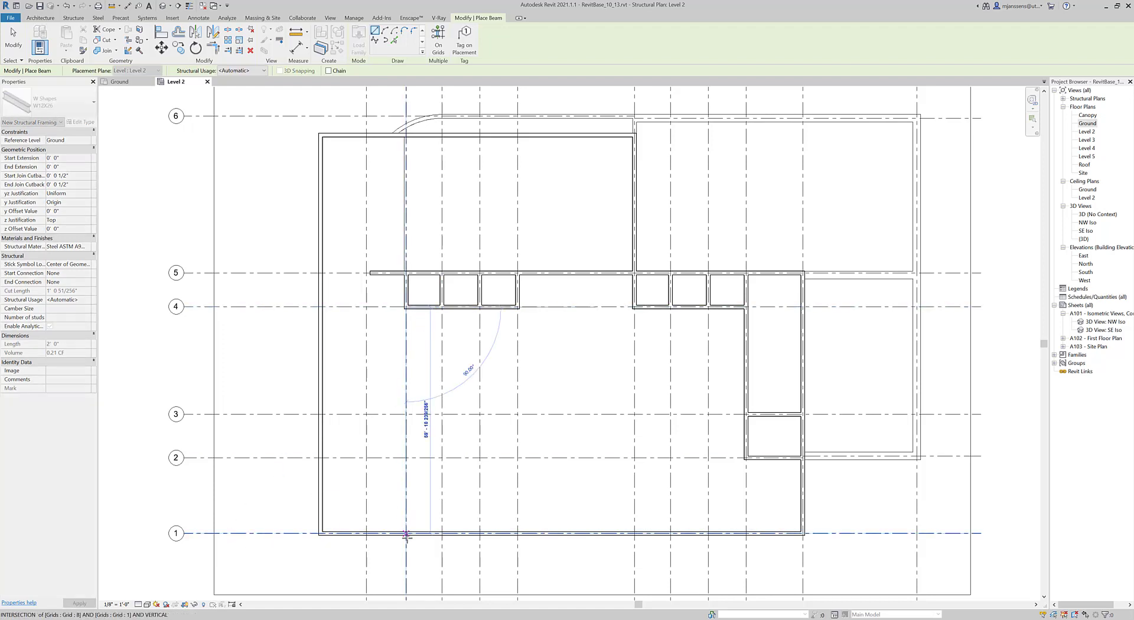
key(Escape)
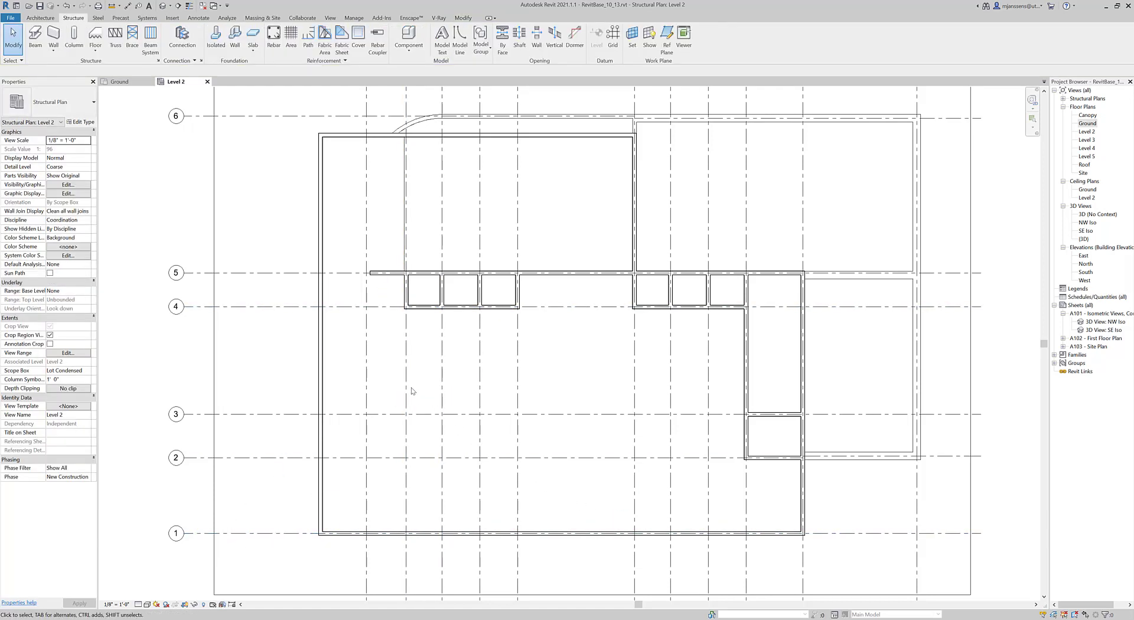
Select the beam on grid B and set the plan's detail level to Medium
click(406, 393)
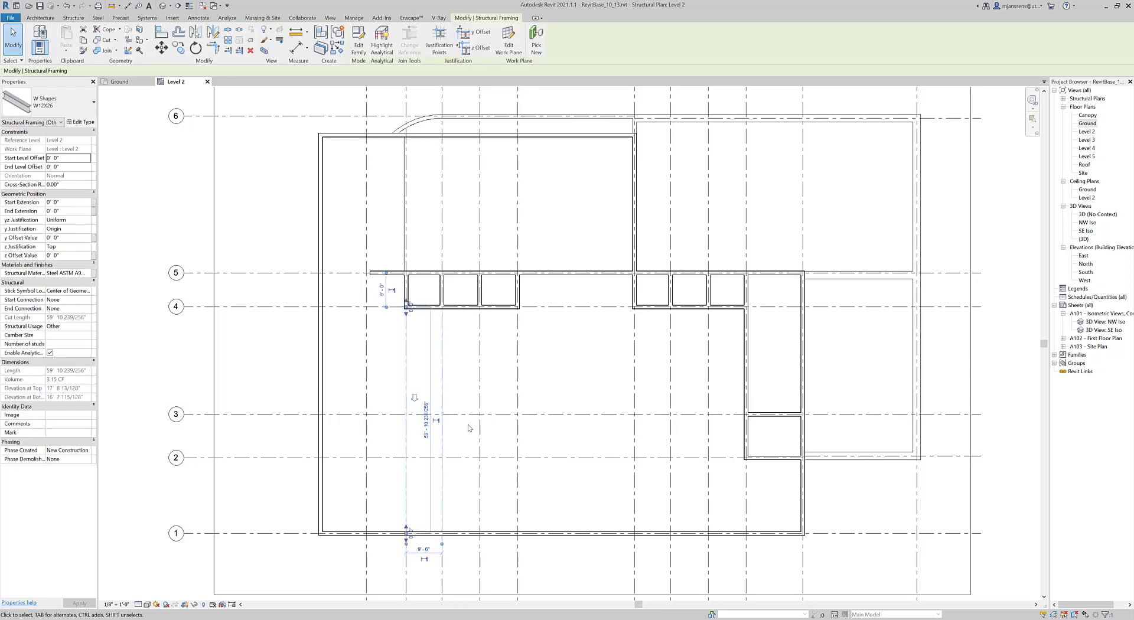
click(138, 604)
key(Escape)
click(546, 370)
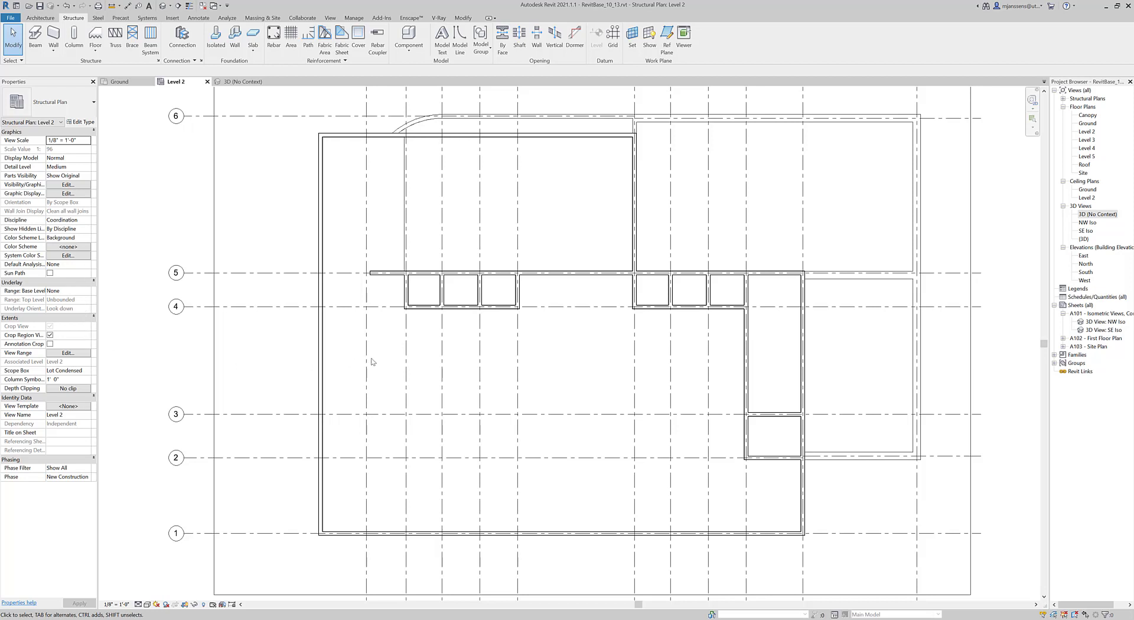
Hide the Floors model category in the Level 2 structural plan
key(v)
key(g)
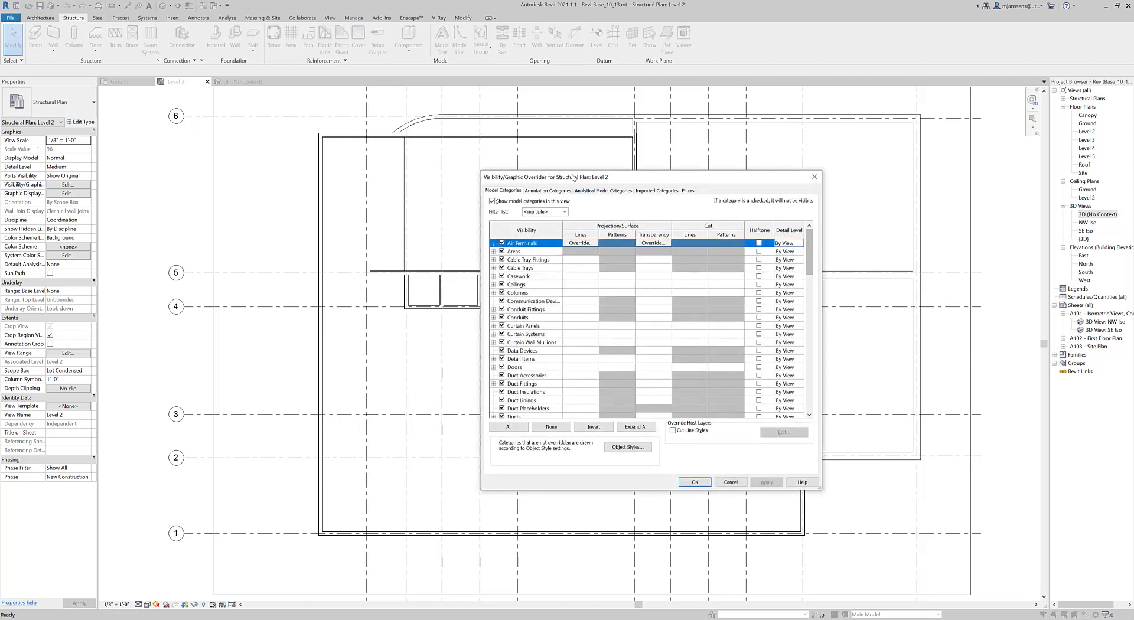
drag(811, 250, 812, 301)
click(502, 284)
click(766, 482)
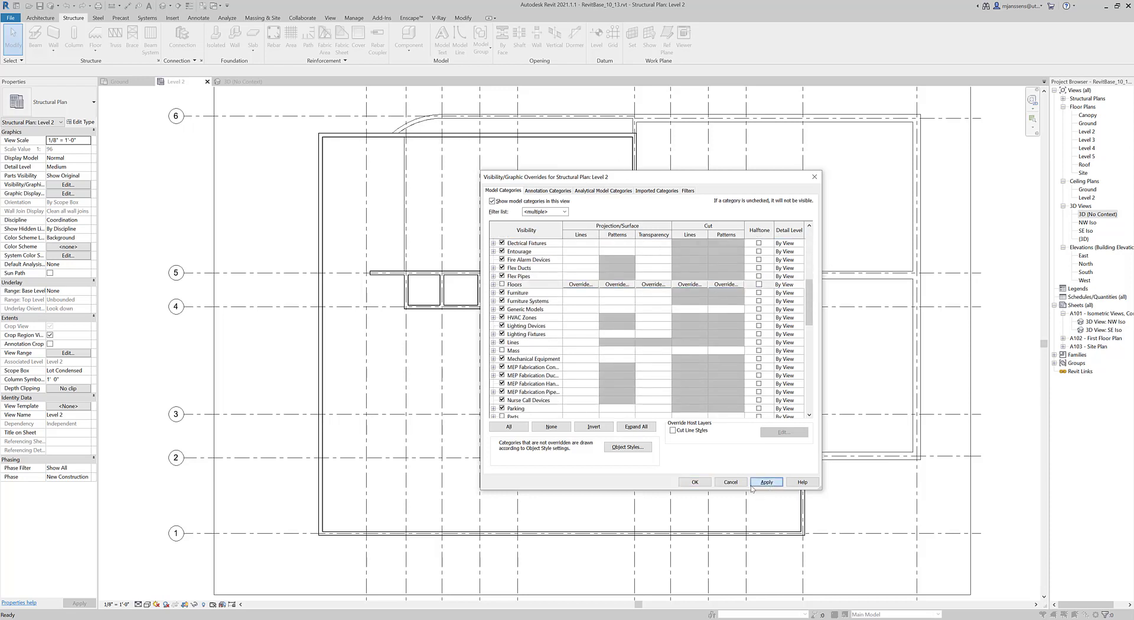
click(696, 482)
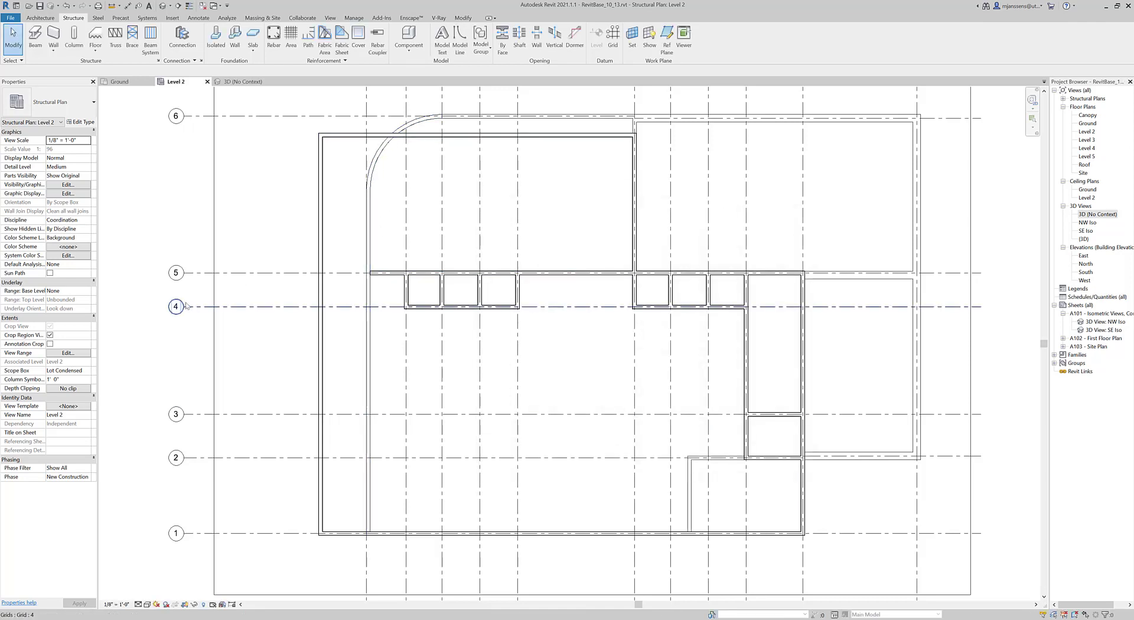
Examine the view range settings of the Level 2 structural plan
click(69, 353)
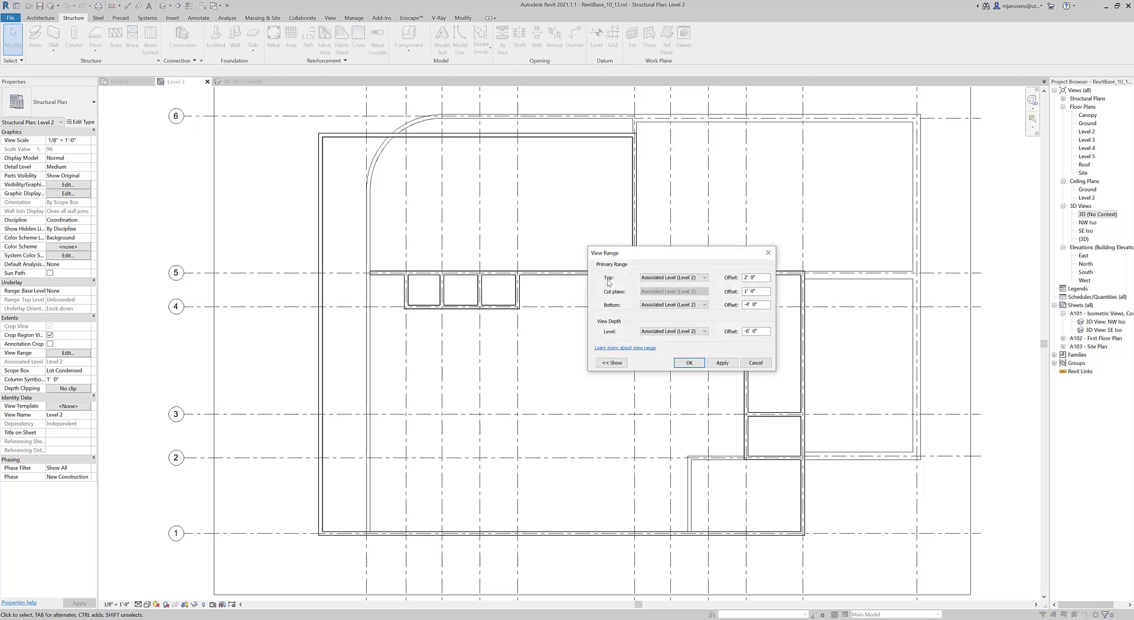
drag(673, 256, 489, 327)
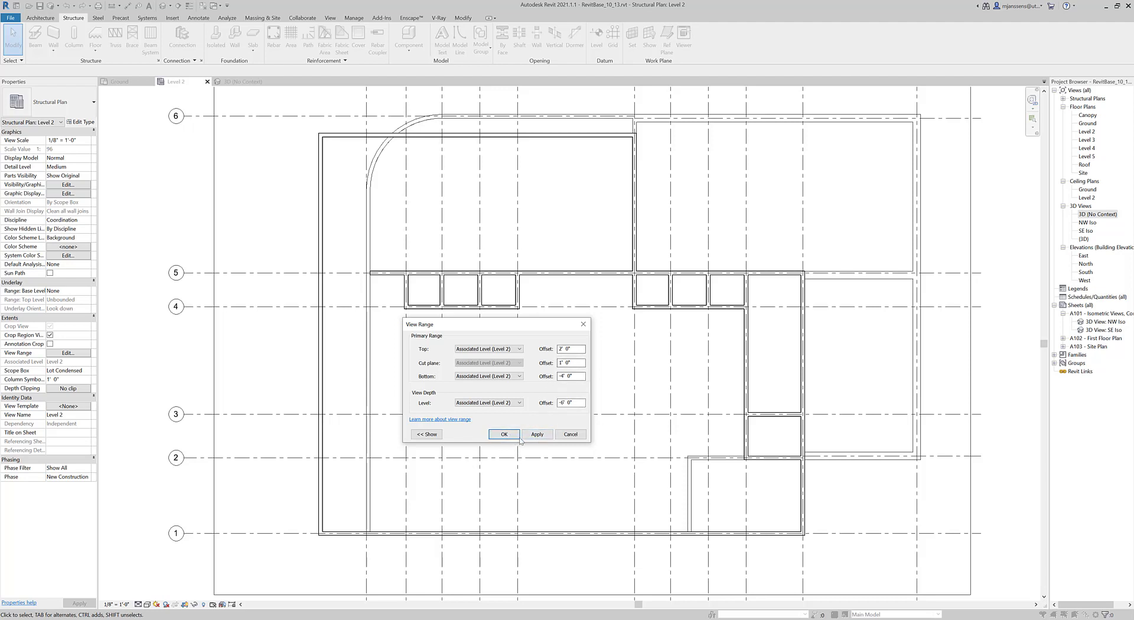
click(504, 435)
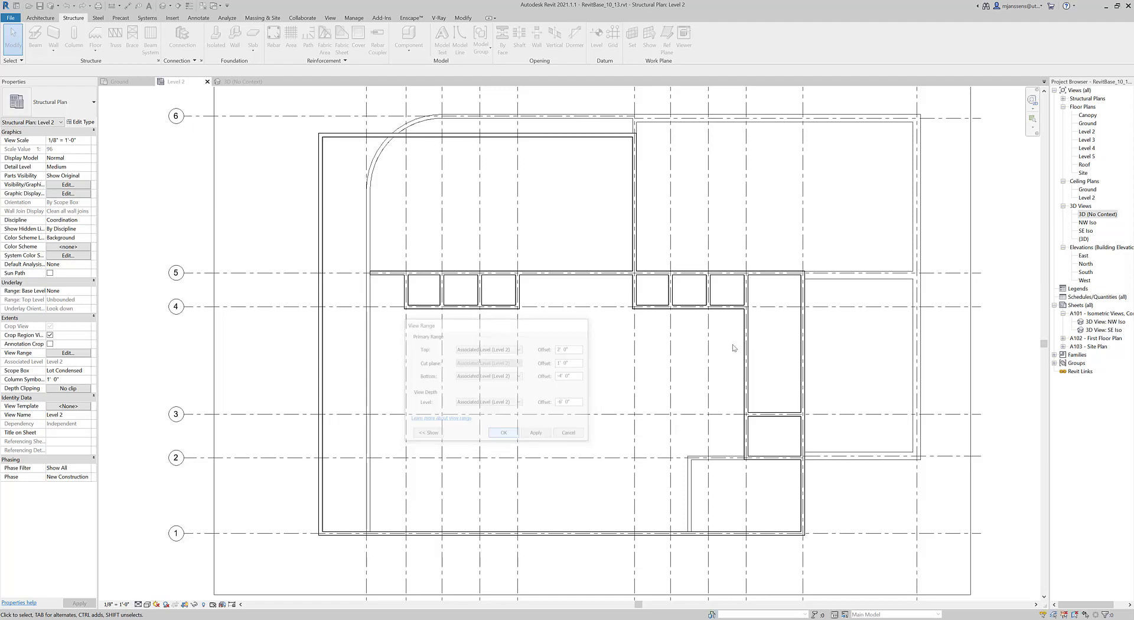
Examine the view range offsets of the Ground floor plan for comparison
click(135, 83)
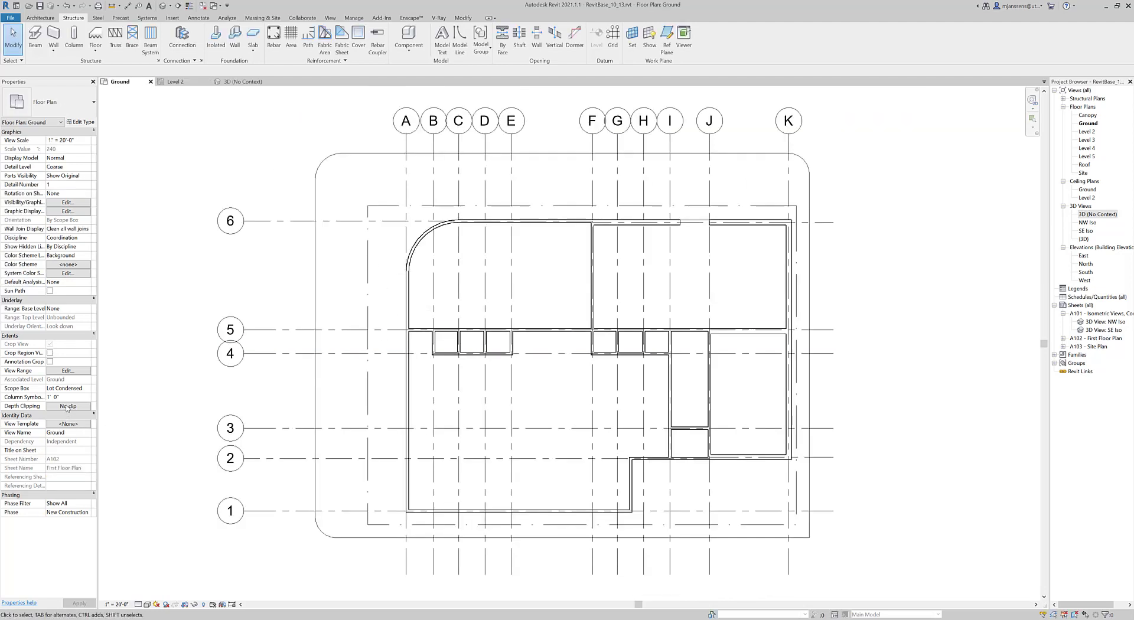
click(67, 371)
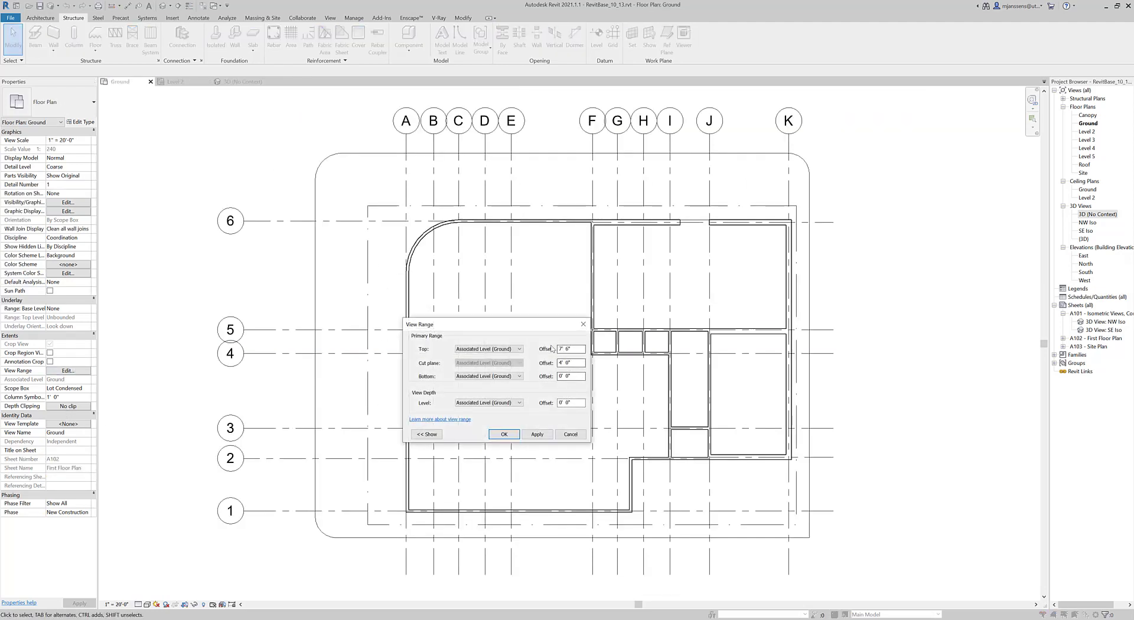
double_click(570, 350)
click(571, 352)
click(567, 376)
click(503, 434)
Return to the Level 2 structural plan and set its detail level to Medium
click(195, 84)
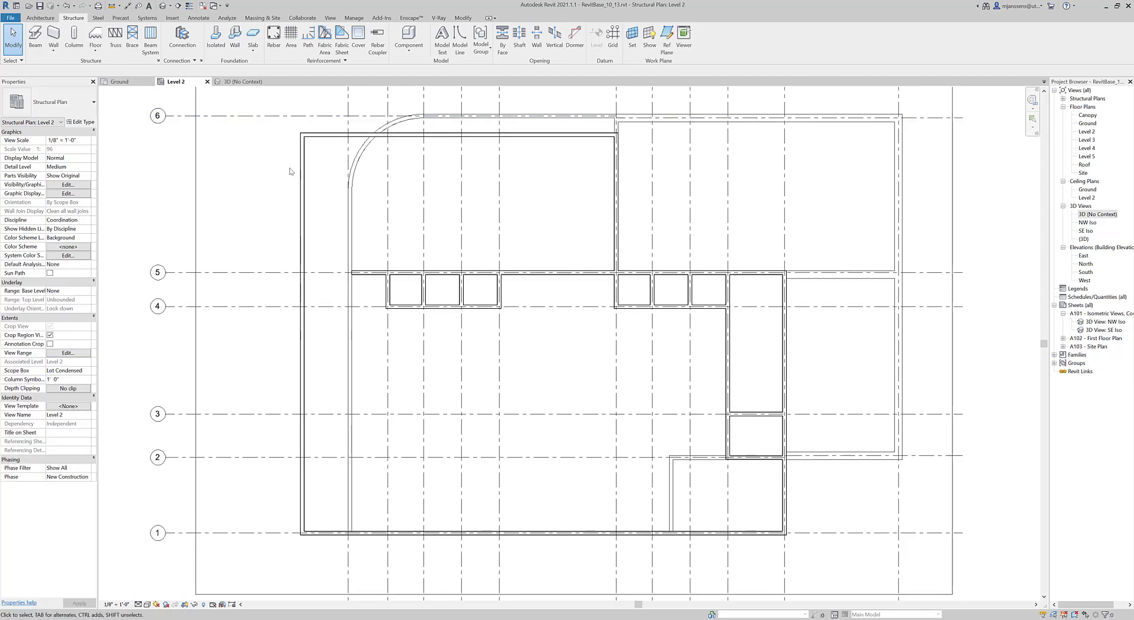
click(36, 39)
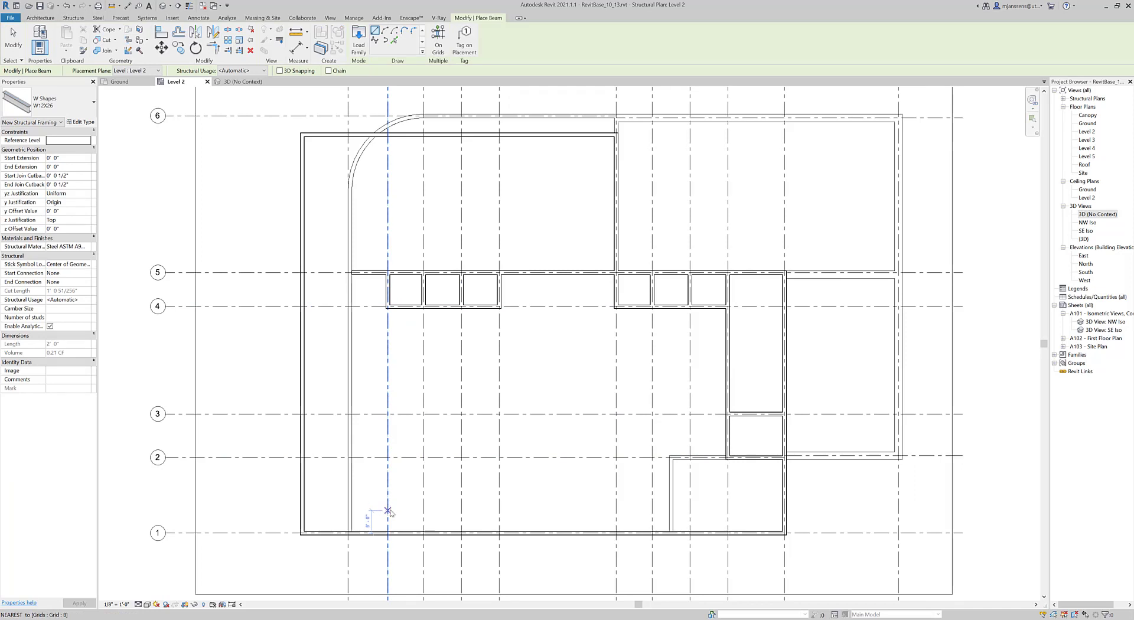
key(Escape)
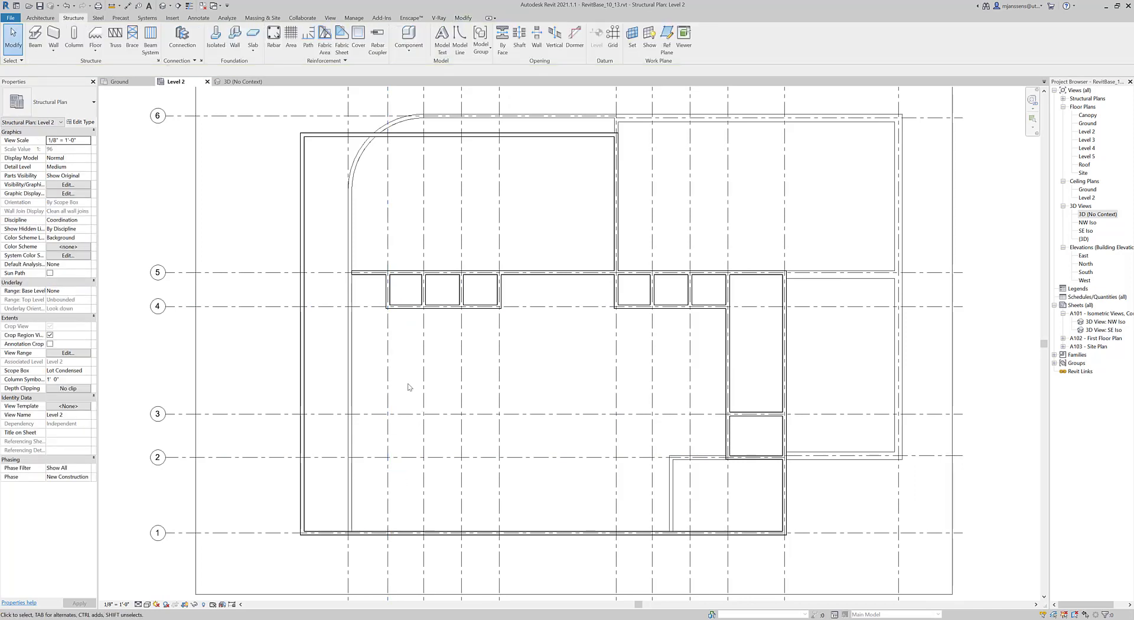
click(138, 604)
click(155, 587)
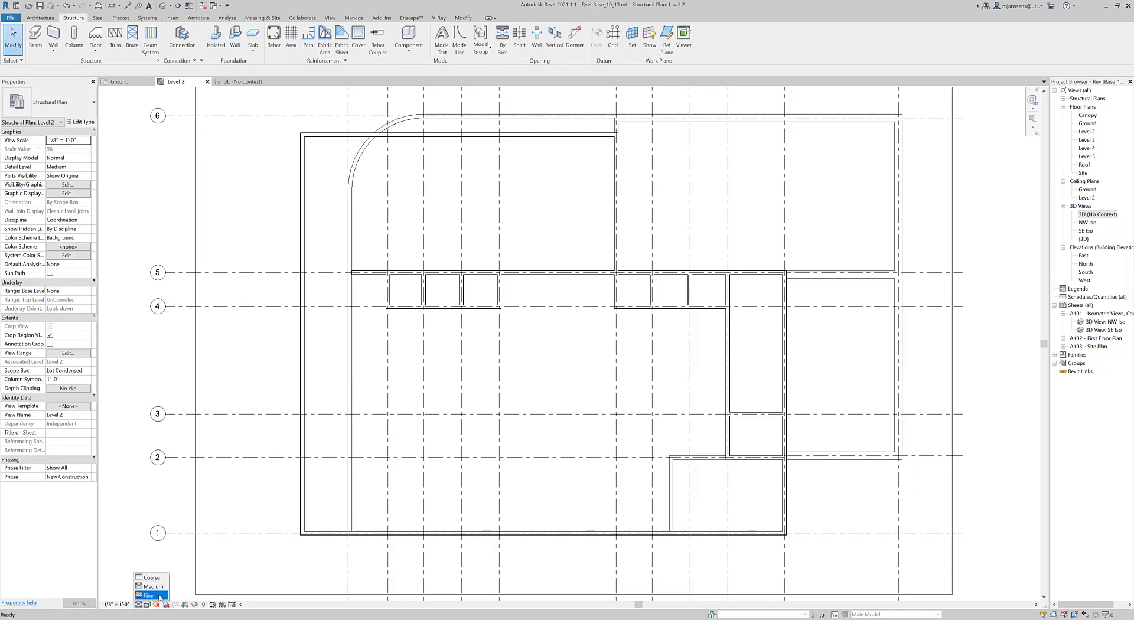
Place a horizontal W12X26 beam about 26' 6" long between grids 3 and 4 in the Level 2 structural plan
click(36, 37)
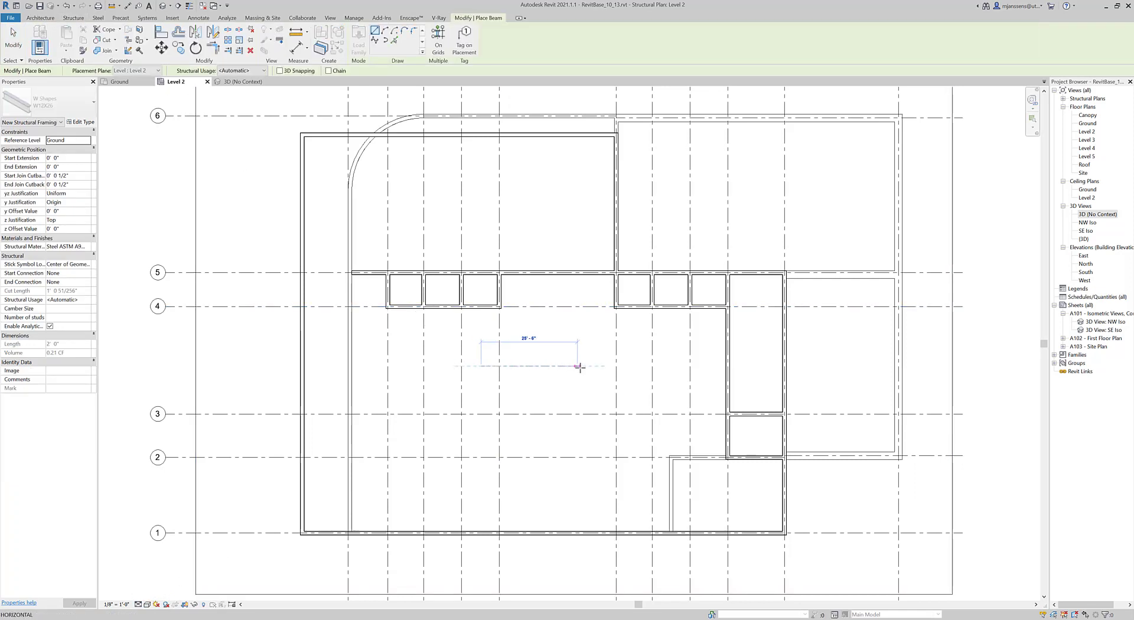
click(581, 366)
key(Escape)
key(Escape)
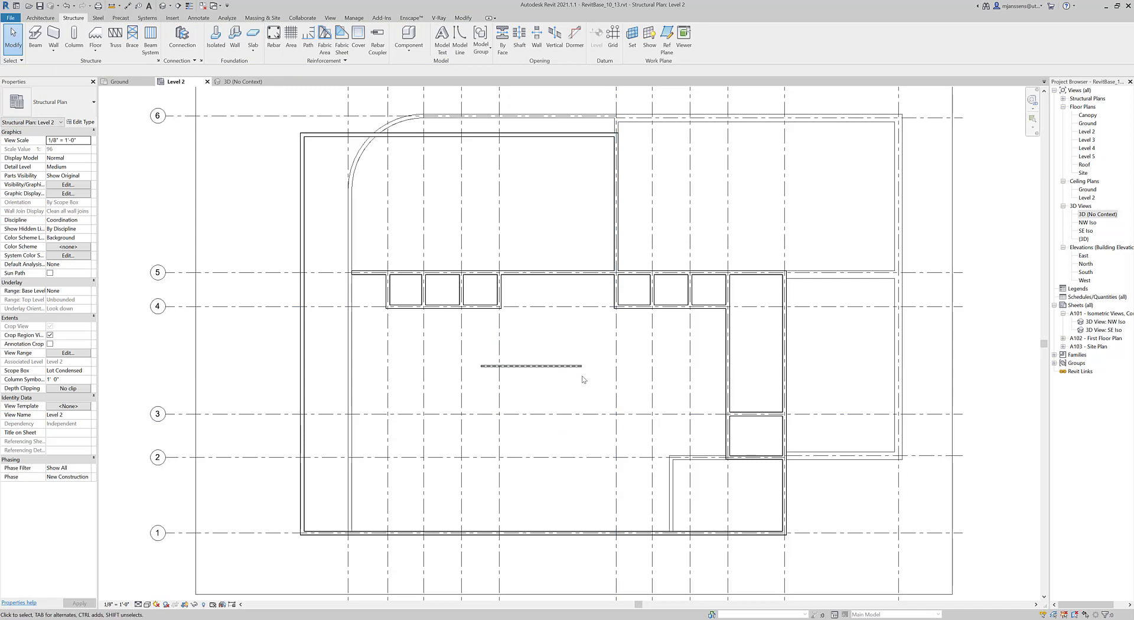
Compare the test beam at Coarse and Medium detail levels, leave the plan at Medium, and delete the beam
click(139, 604)
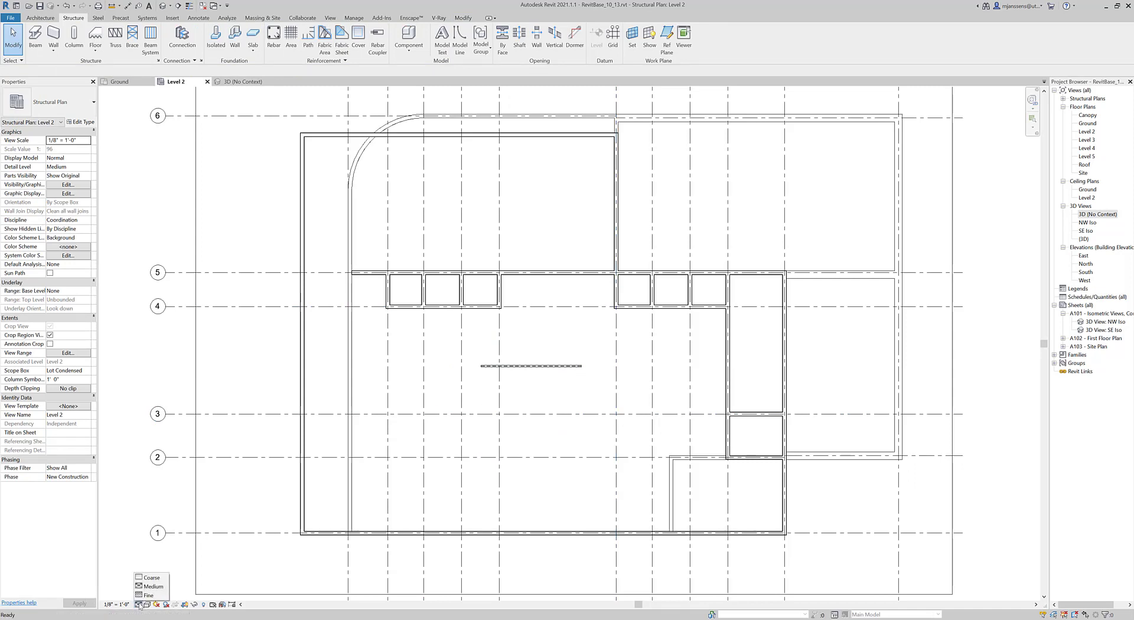
click(159, 578)
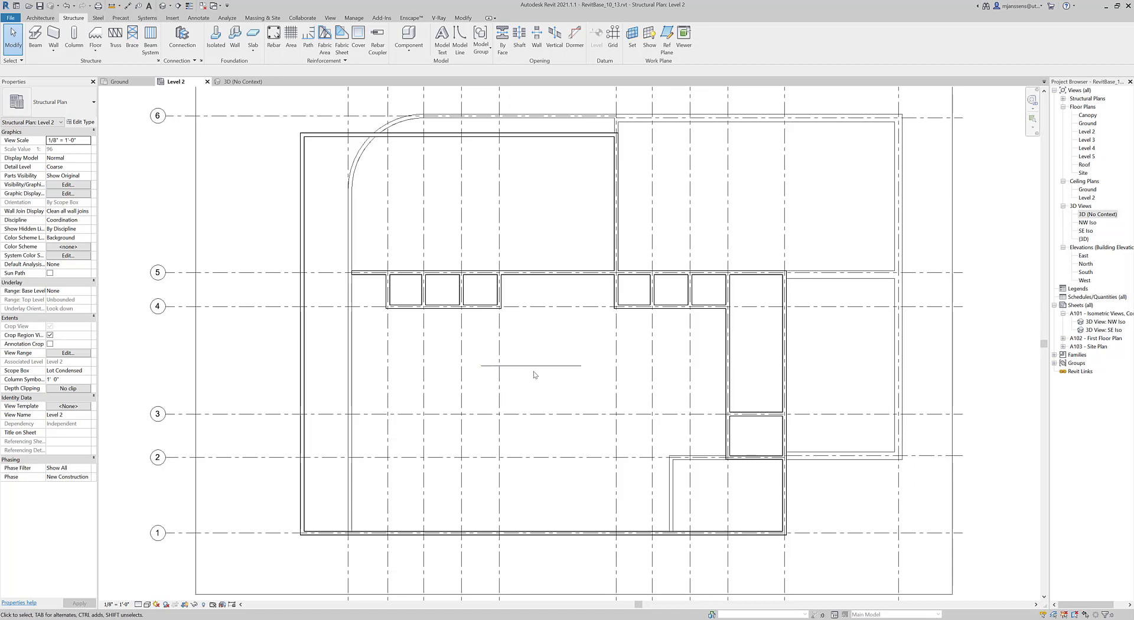
click(139, 604)
click(152, 586)
click(547, 367)
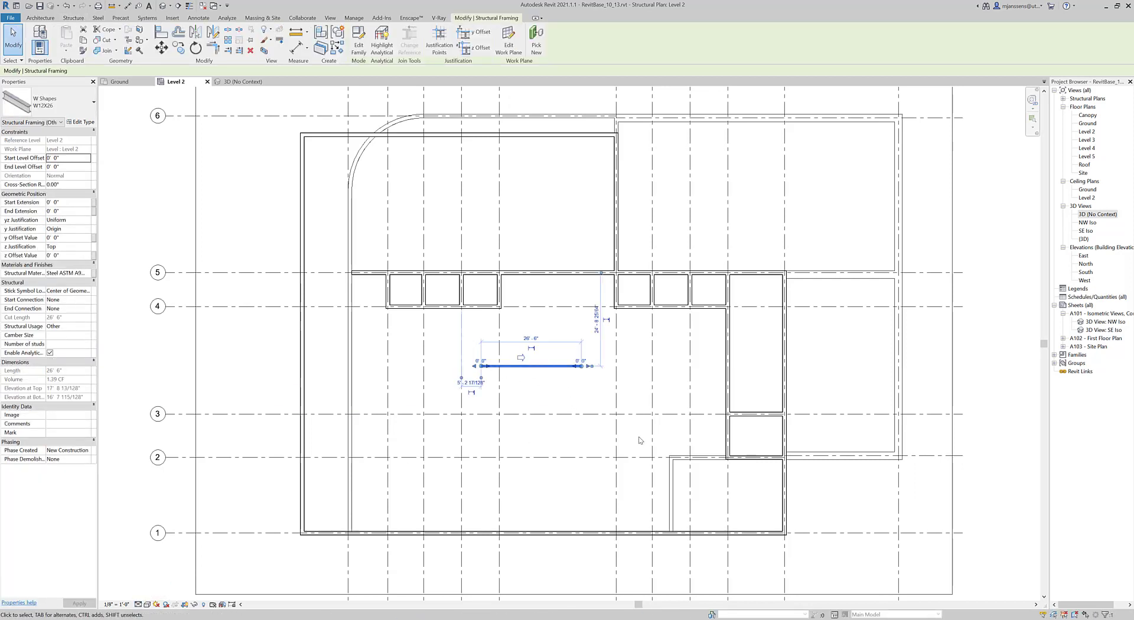
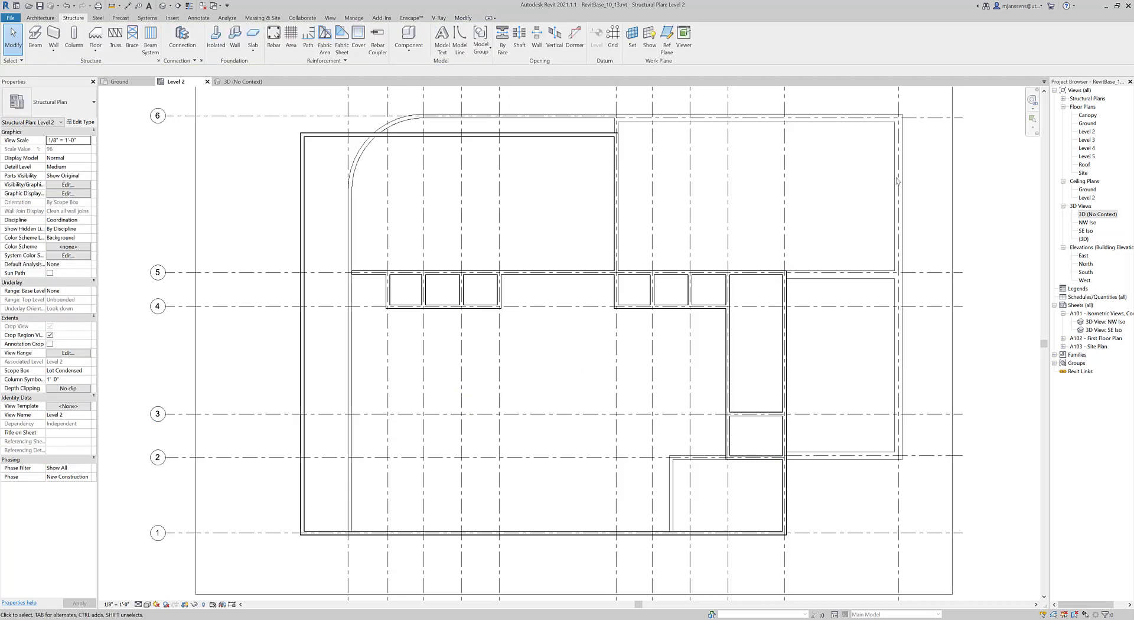
Create a view template from the Level 2 structural plan named "Structural Plan (custom)"
click(1063, 99)
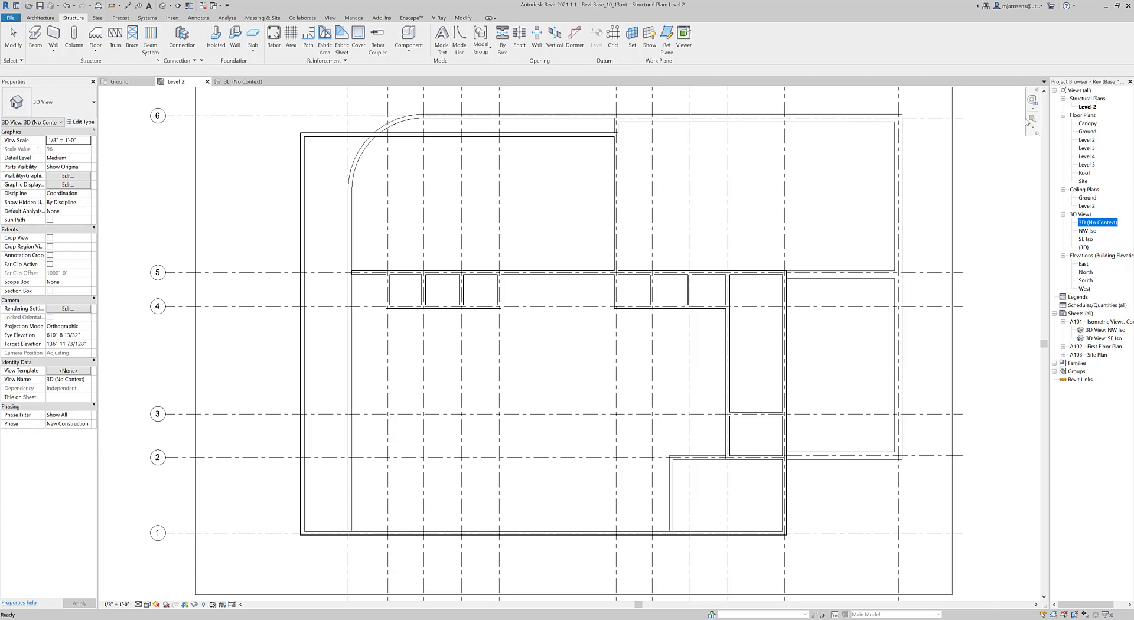
right_click(1087, 106)
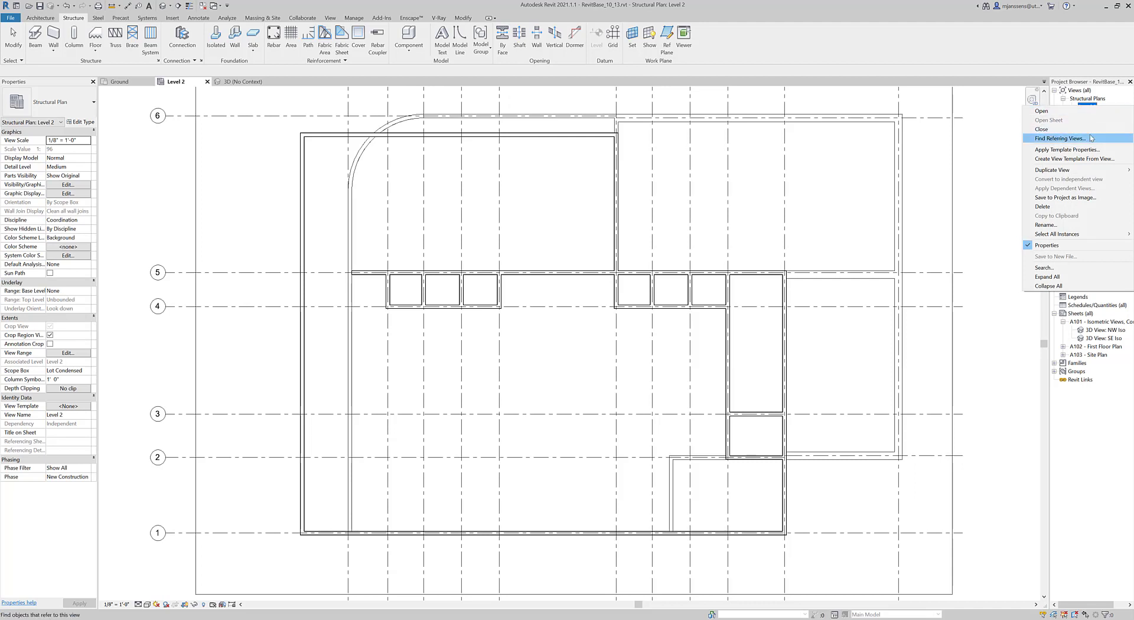
click(1091, 159)
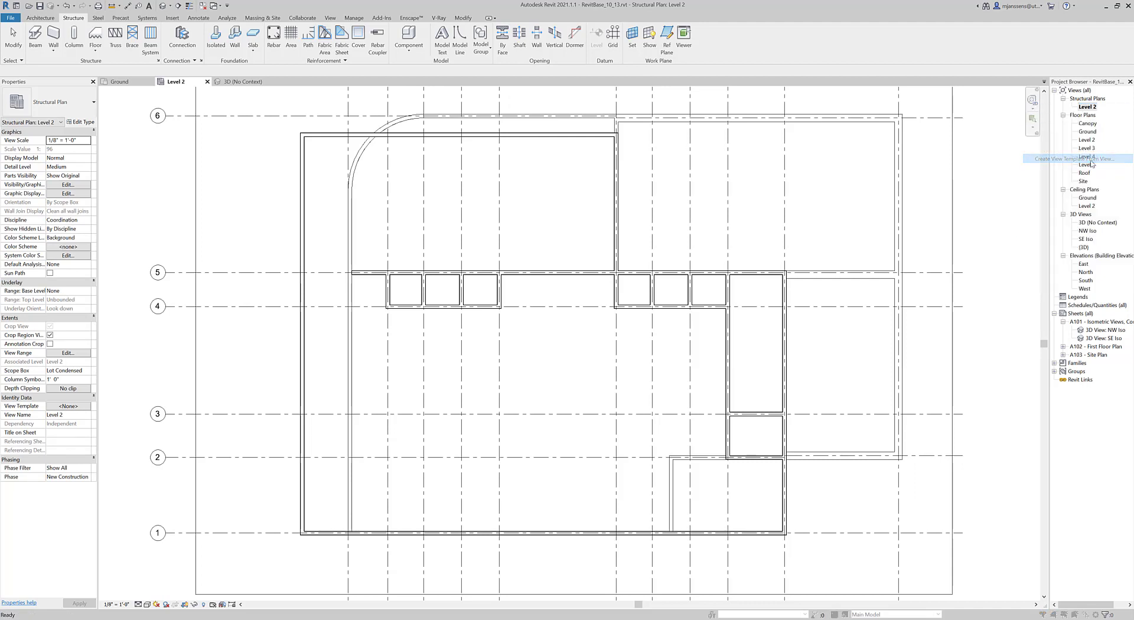
text(Structural Plan (c)
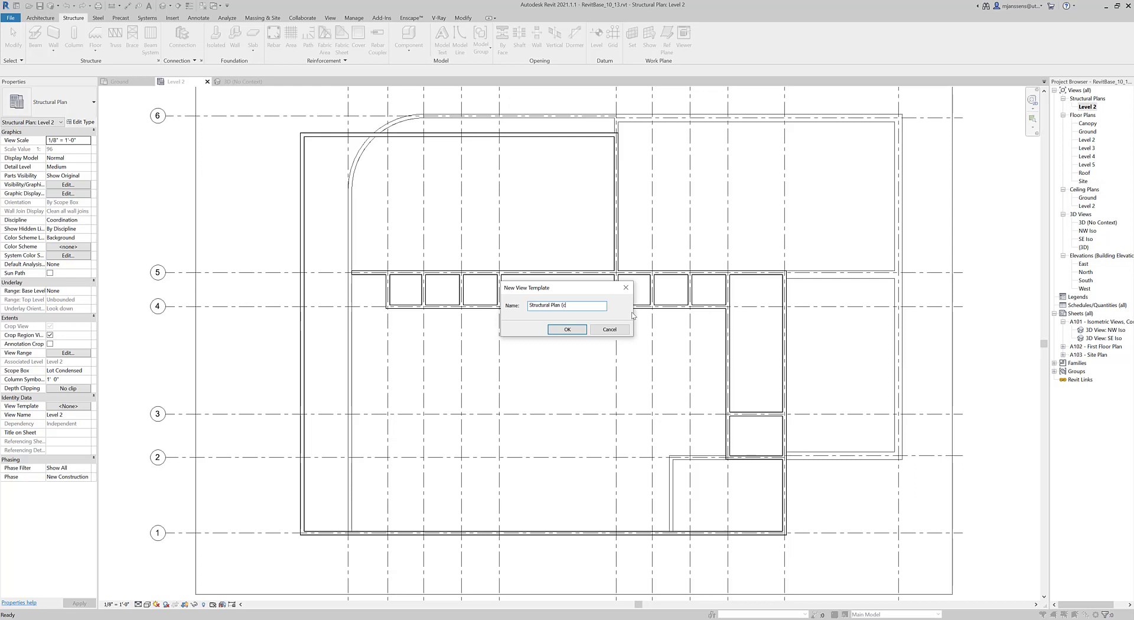
text())
key(Return)
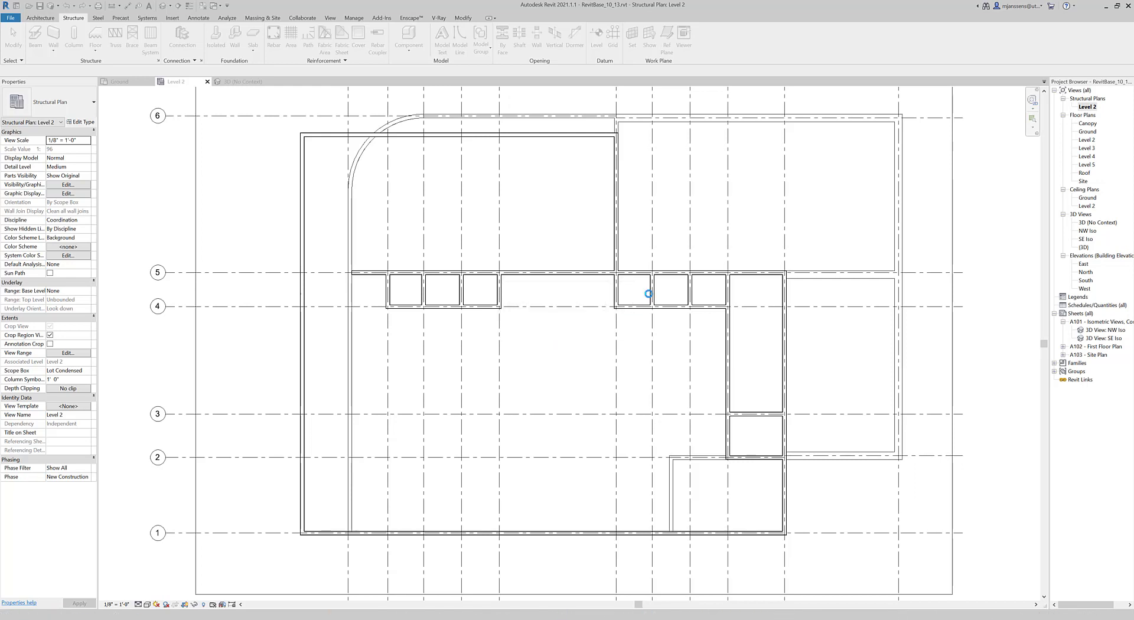
Review the custom template's view range and remaining included properties, and save the template
drag(693, 285, 689, 324)
click(628, 330)
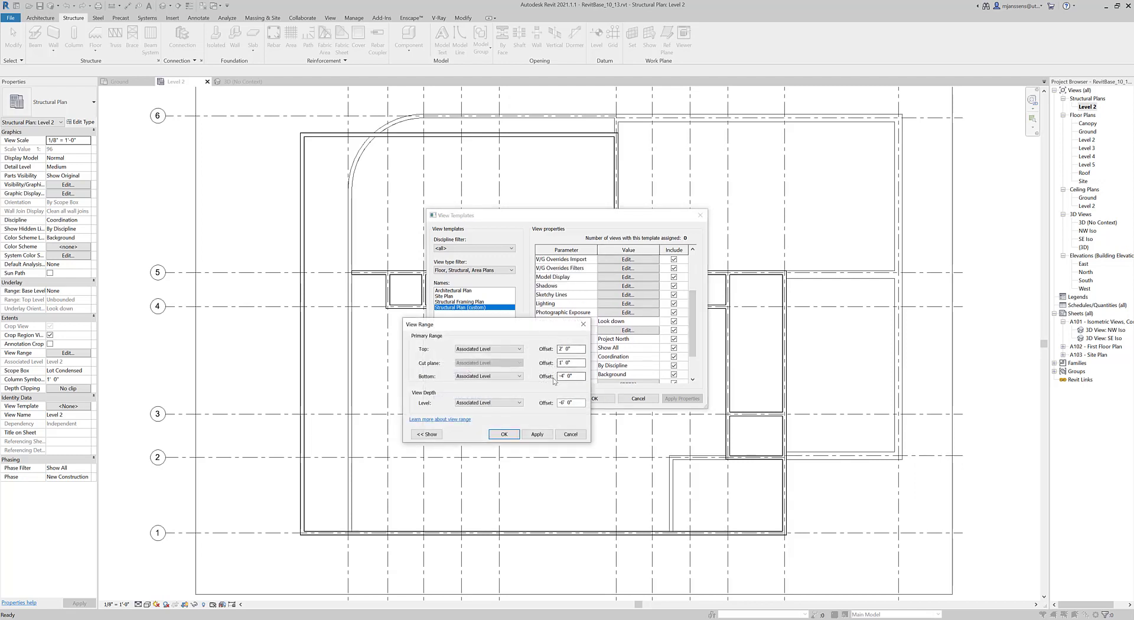
click(567, 435)
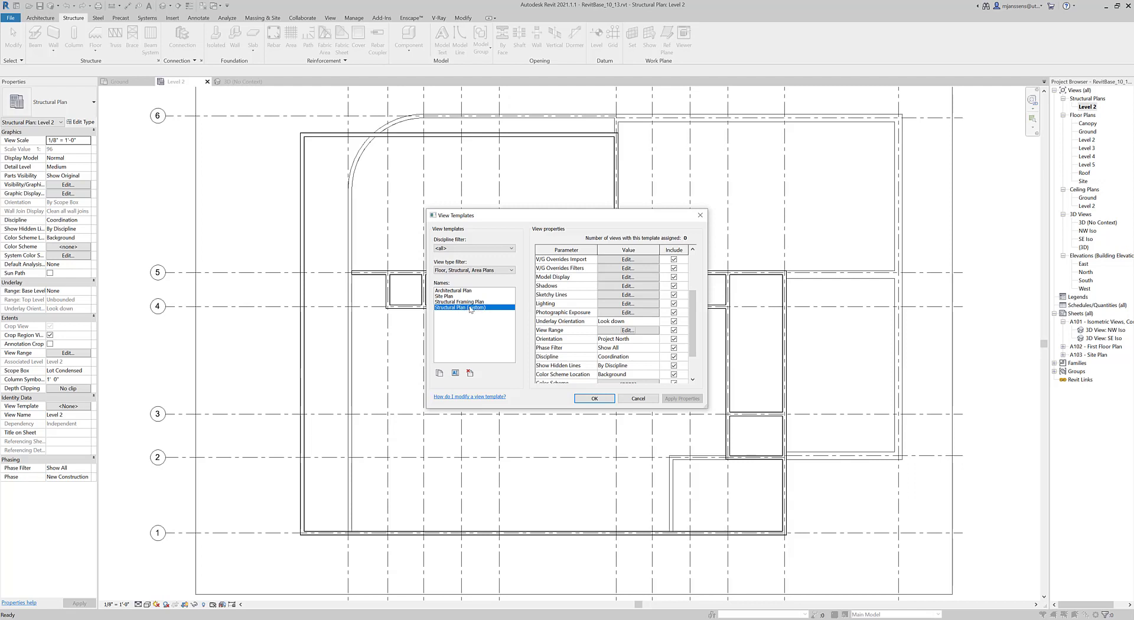
mouse_move(694, 322)
mouse_down()
mouse_move(696, 312)
mouse_move(692, 344)
mouse_up()
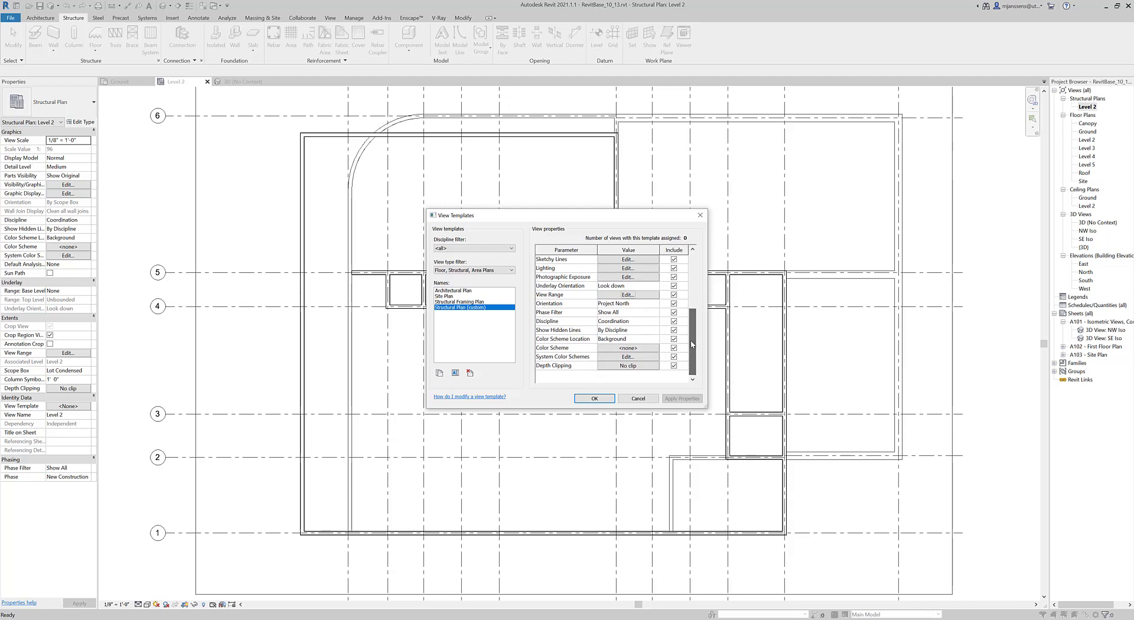
click(594, 398)
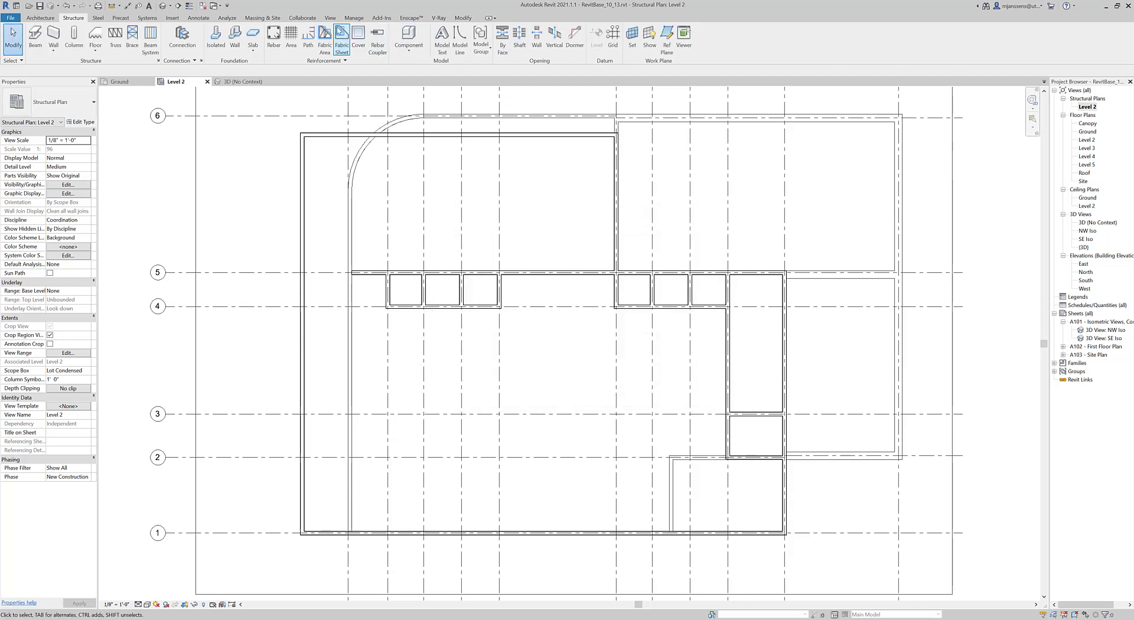
Create a structural plan view for Level 3
click(330, 17)
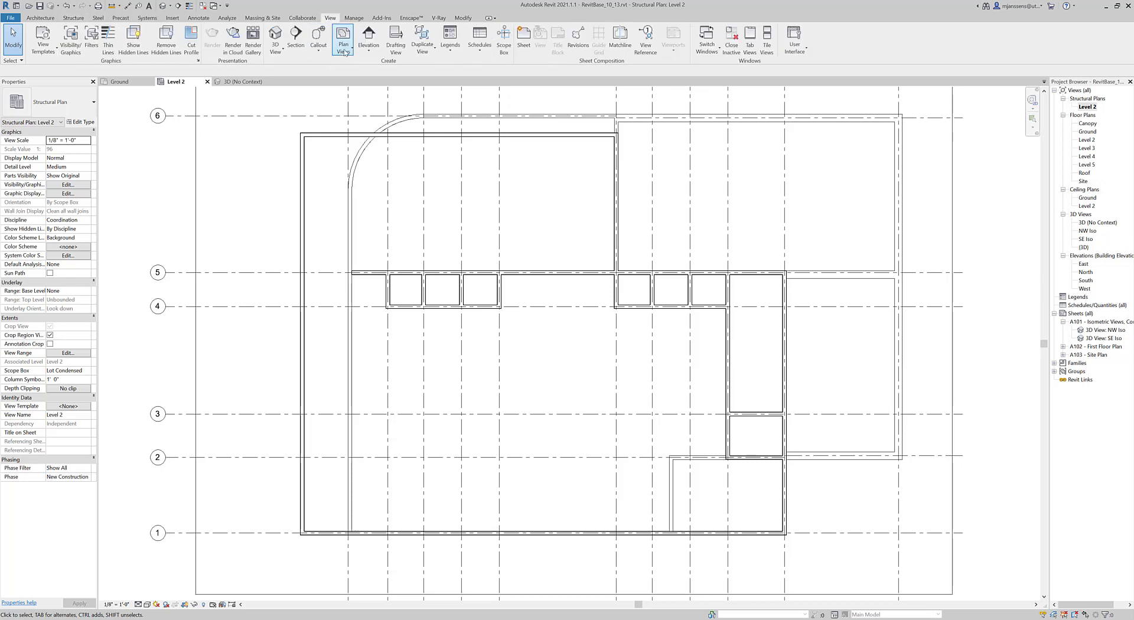
click(343, 48)
click(363, 101)
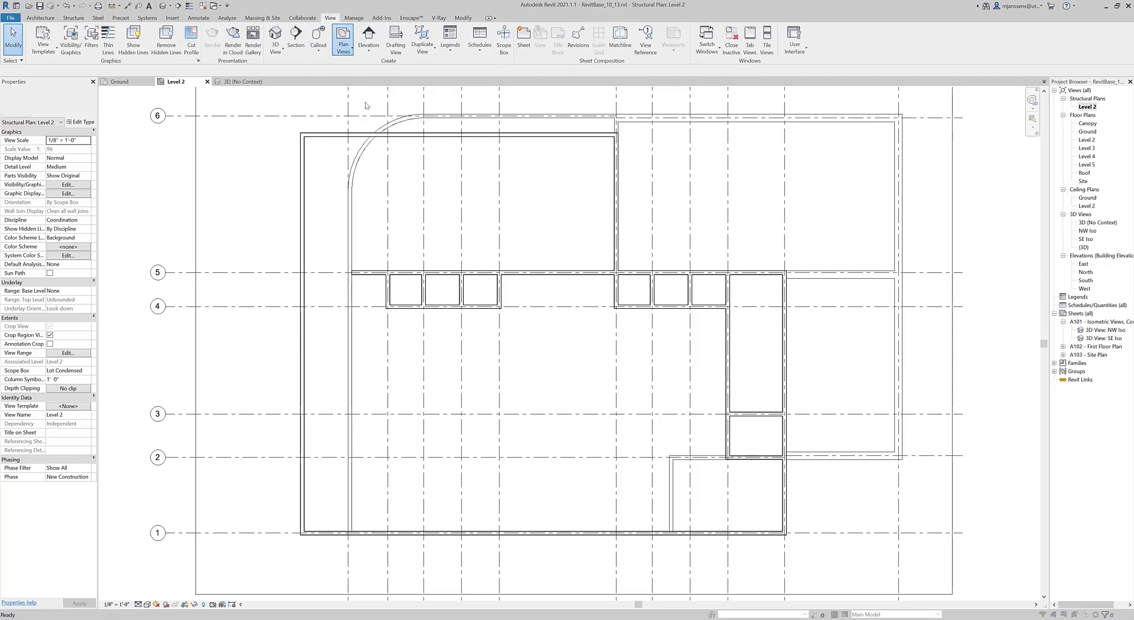
click(487, 277)
click(514, 378)
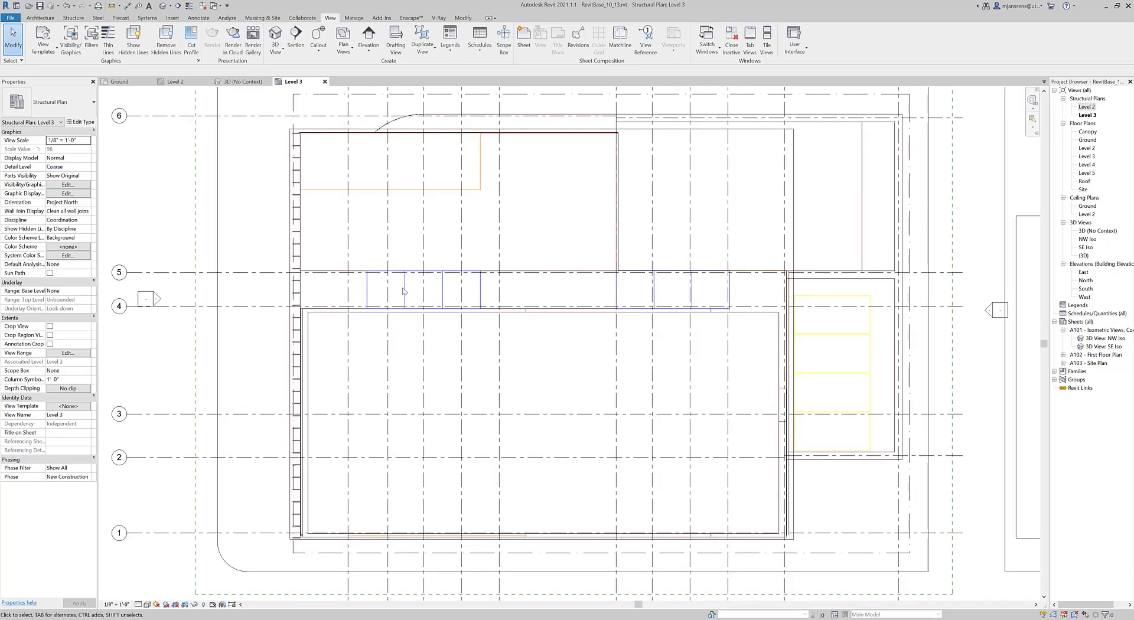
Hide the Imports in Families category in the Level 3 structural plan and apply the visibility override
key(v)
key(g)
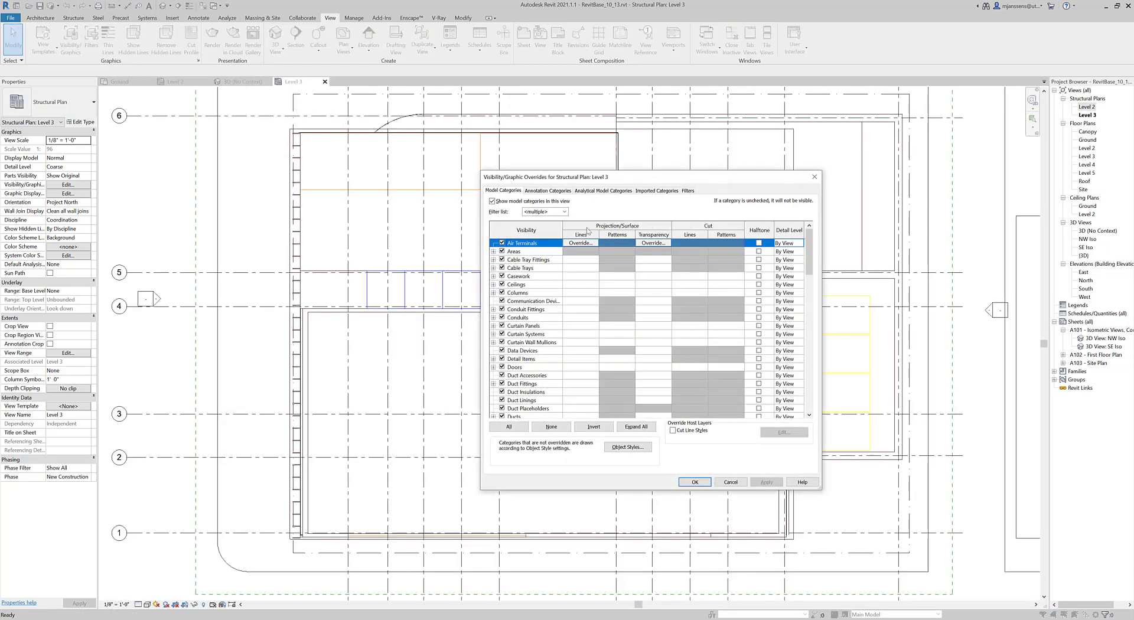
click(677, 190)
click(502, 238)
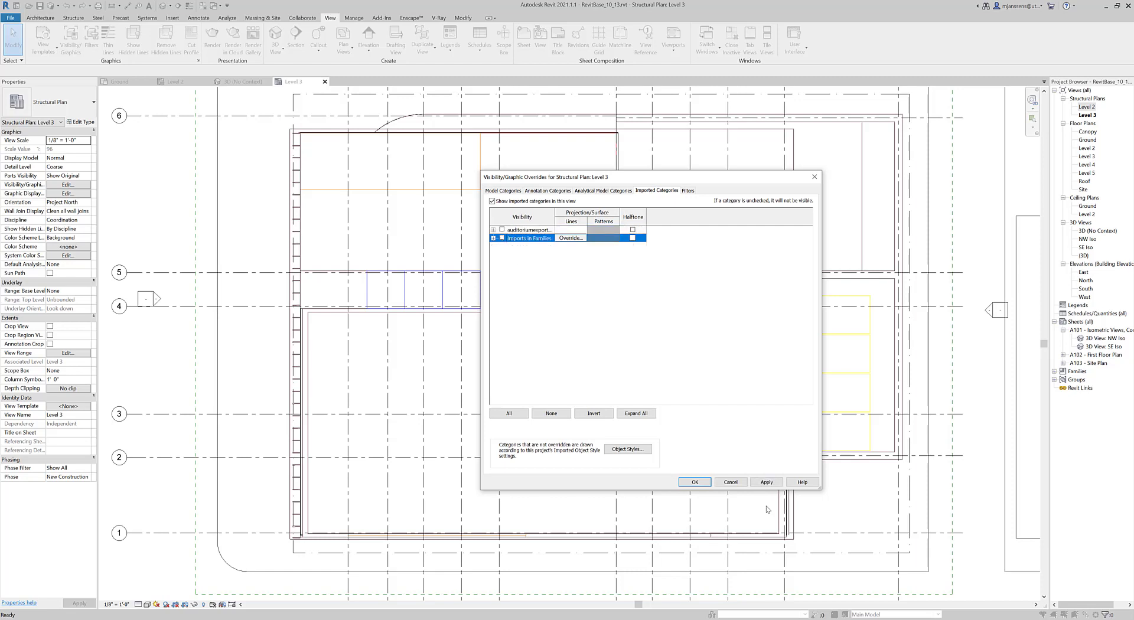
click(767, 482)
click(737, 482)
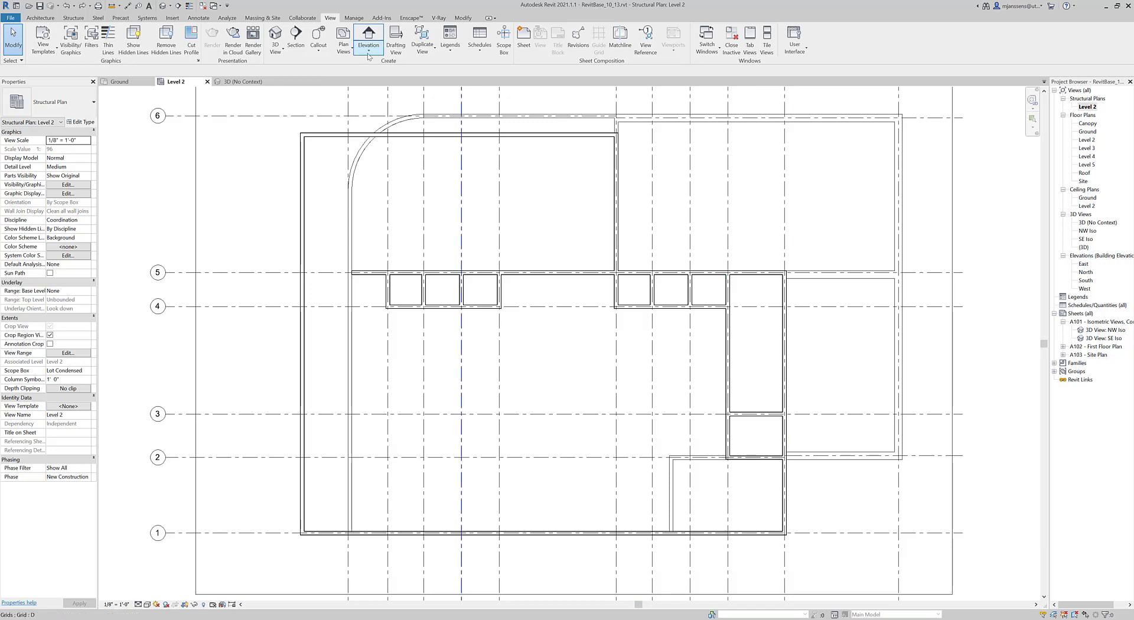
Create a new Level 3 structural plan view
click(346, 53)
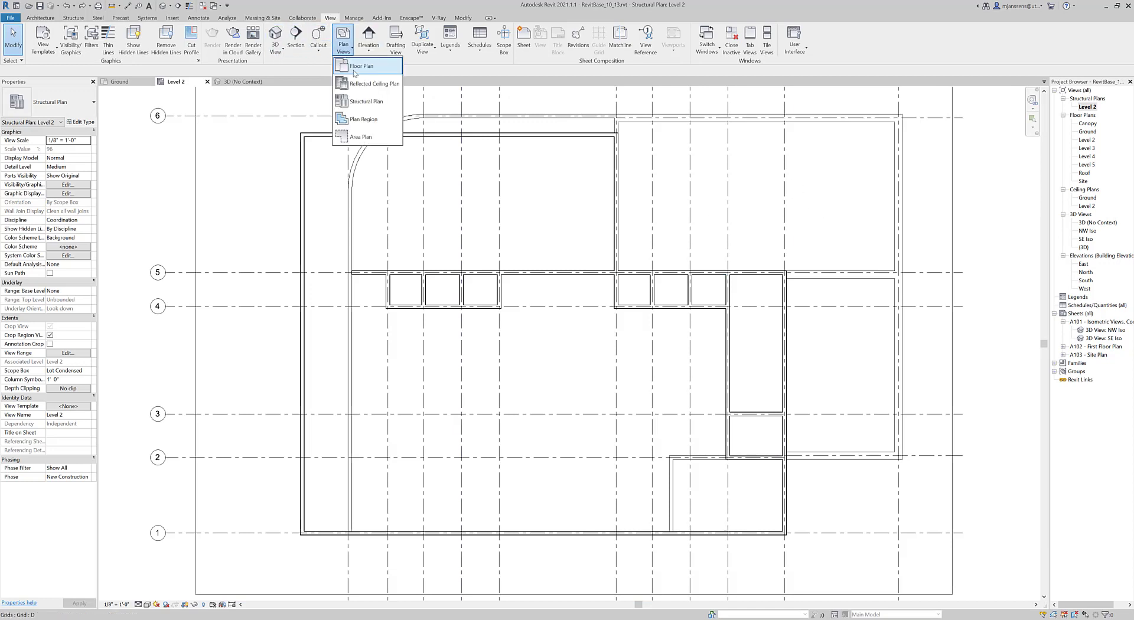
click(372, 100)
click(495, 273)
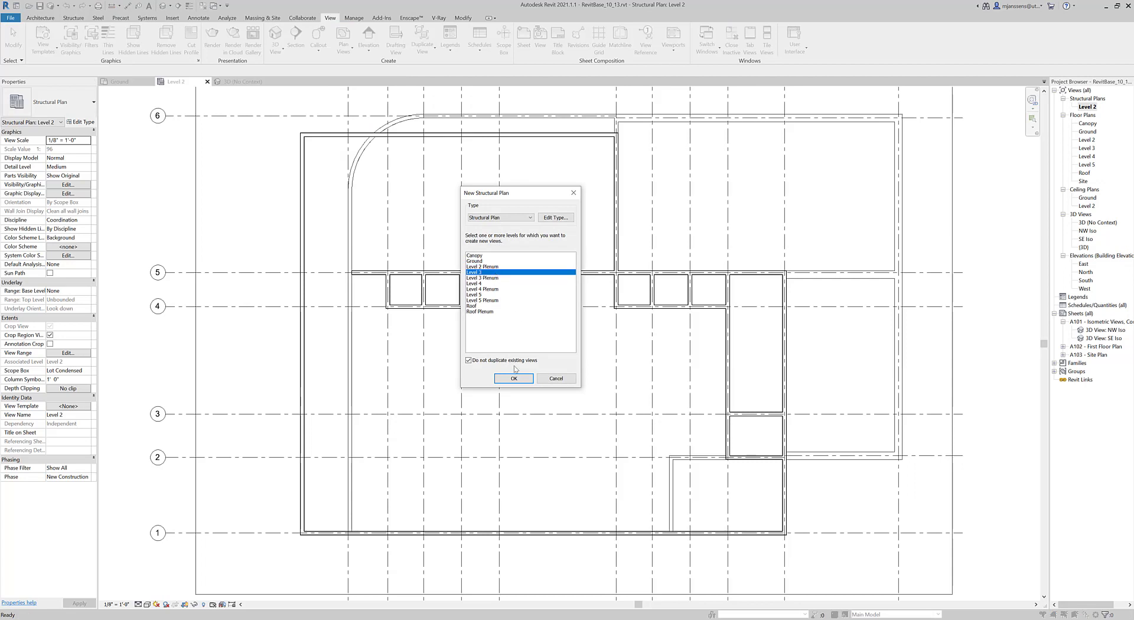
click(513, 377)
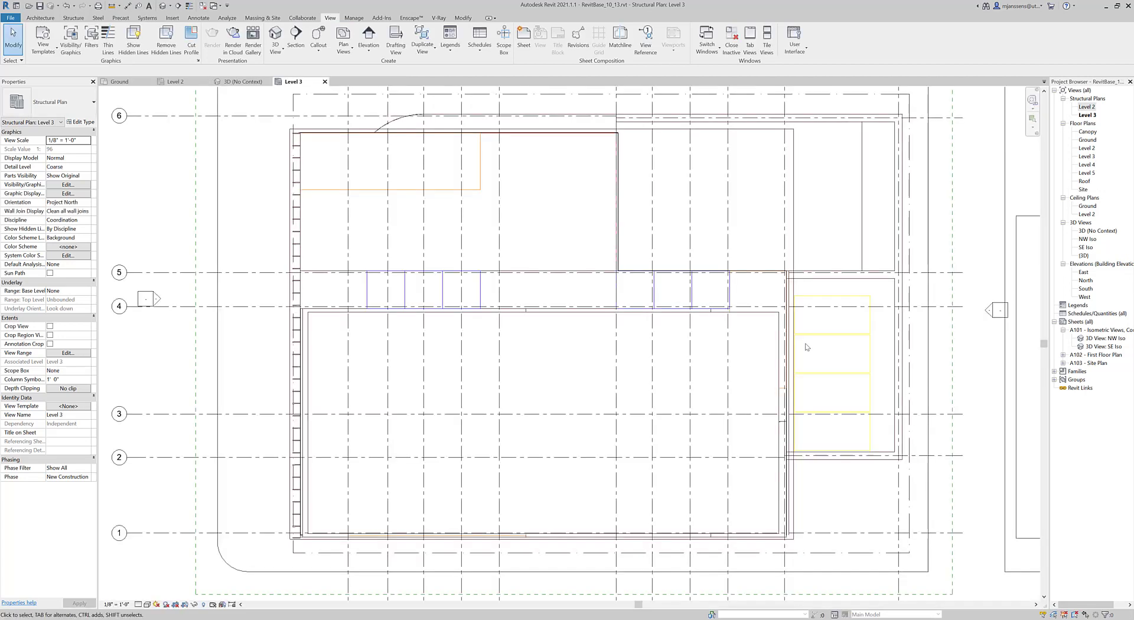
Apply the "Structural Plan (custom)" view template's properties to the Level 3 structural plan
right_click(1090, 115)
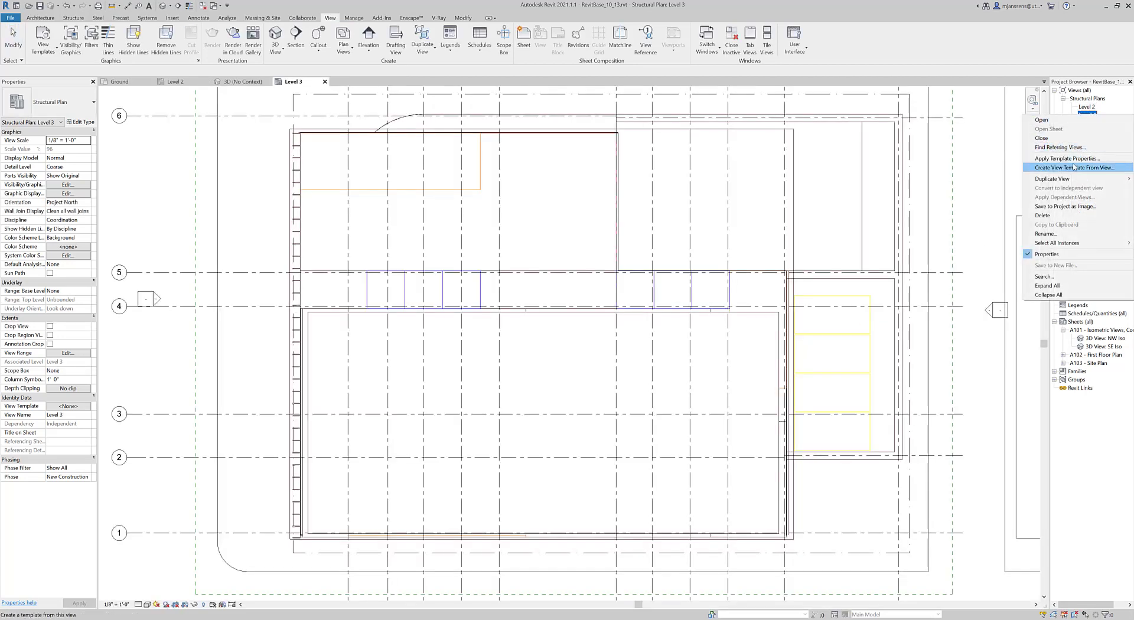
click(1066, 159)
click(472, 307)
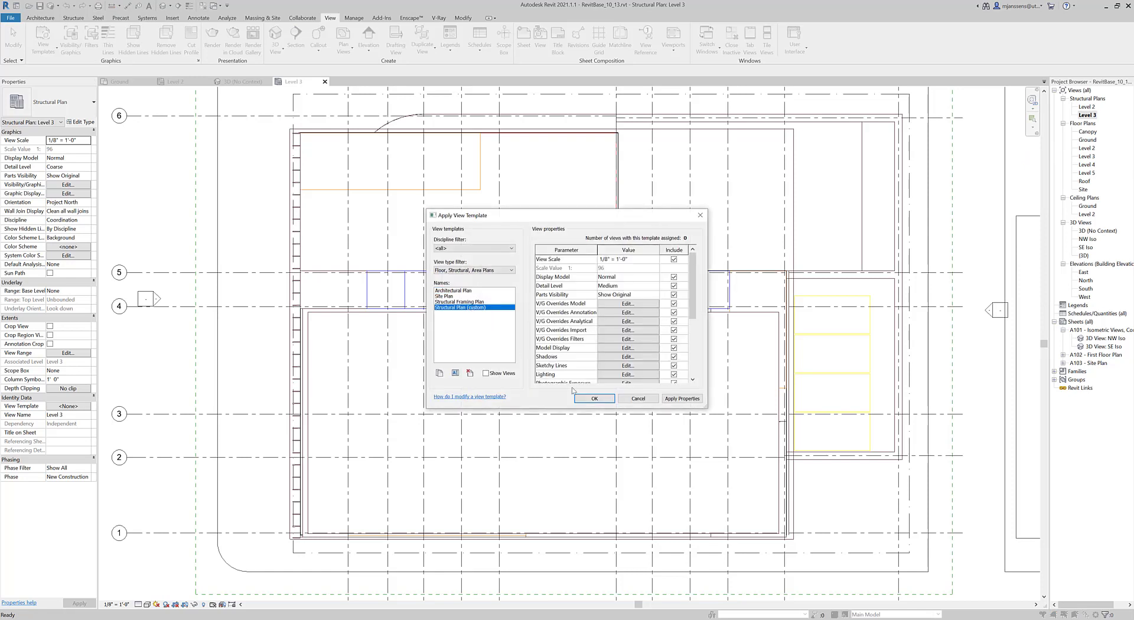
click(682, 398)
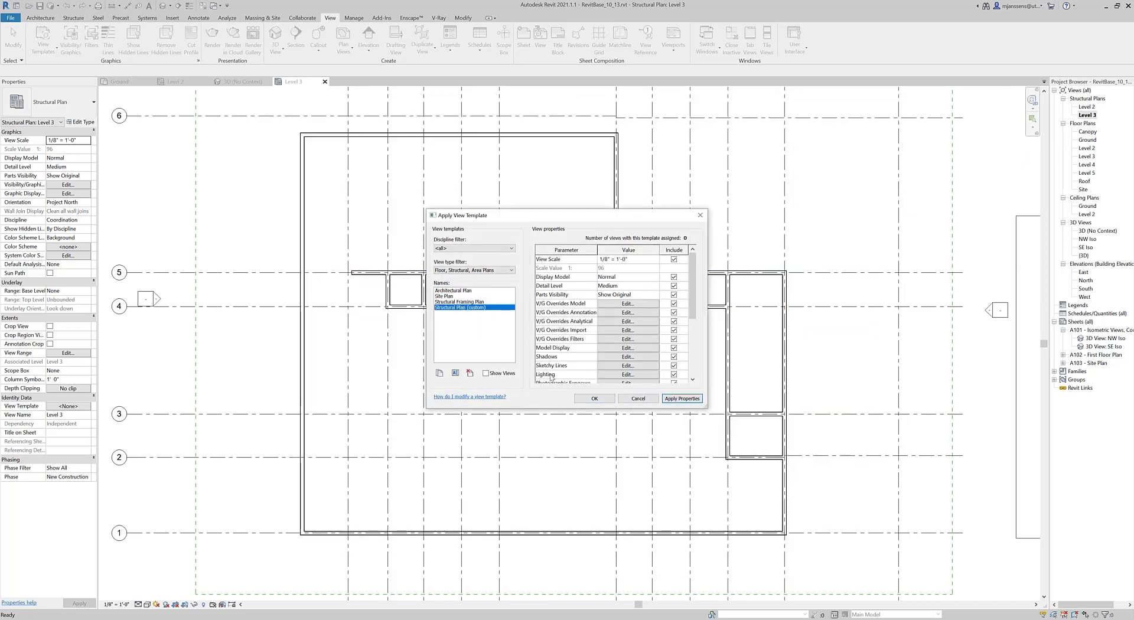
click(594, 399)
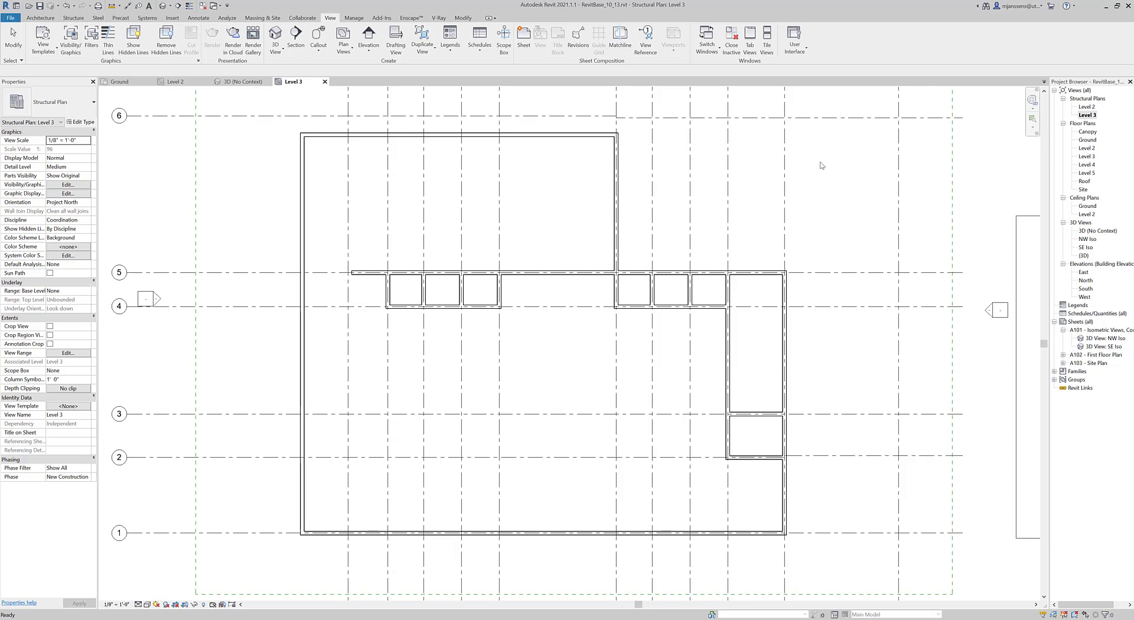
Set the Level 3 structural plan's view depth level to Ground and apply the view range
click(68, 354)
click(501, 403)
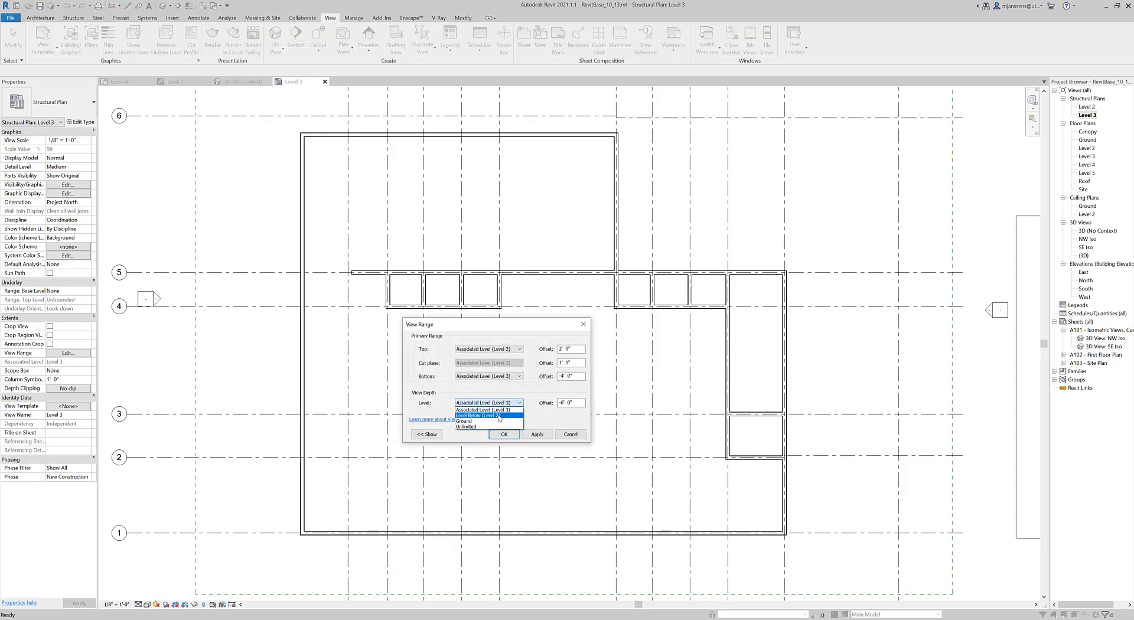
click(480, 421)
click(548, 435)
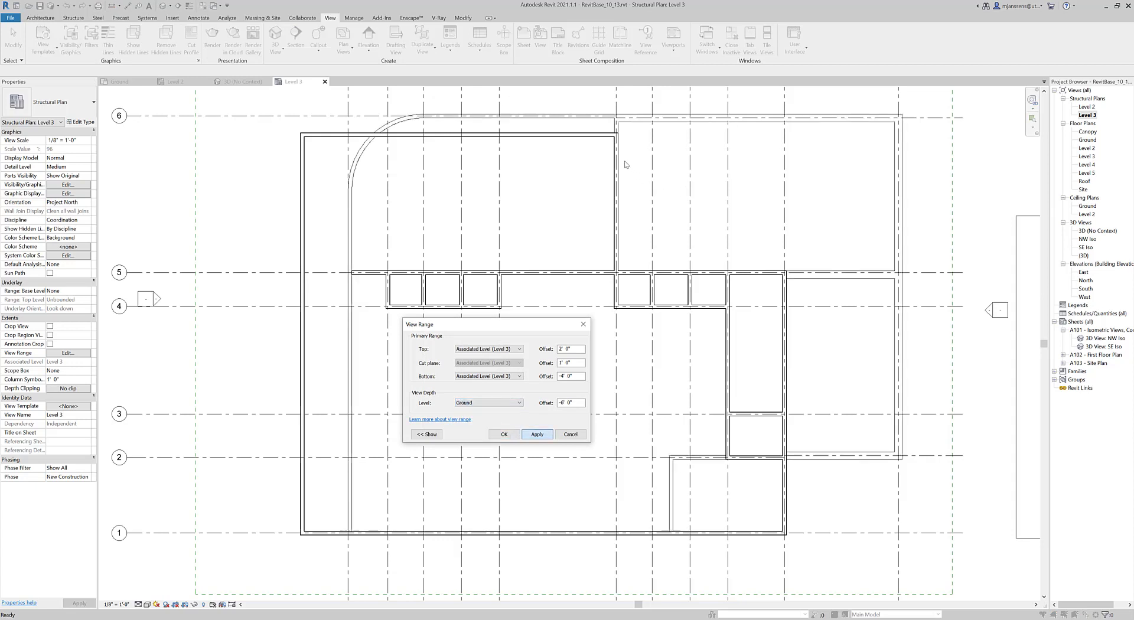
Return the view depth level to Associated Level (Level 3) and accept the view range
click(499, 402)
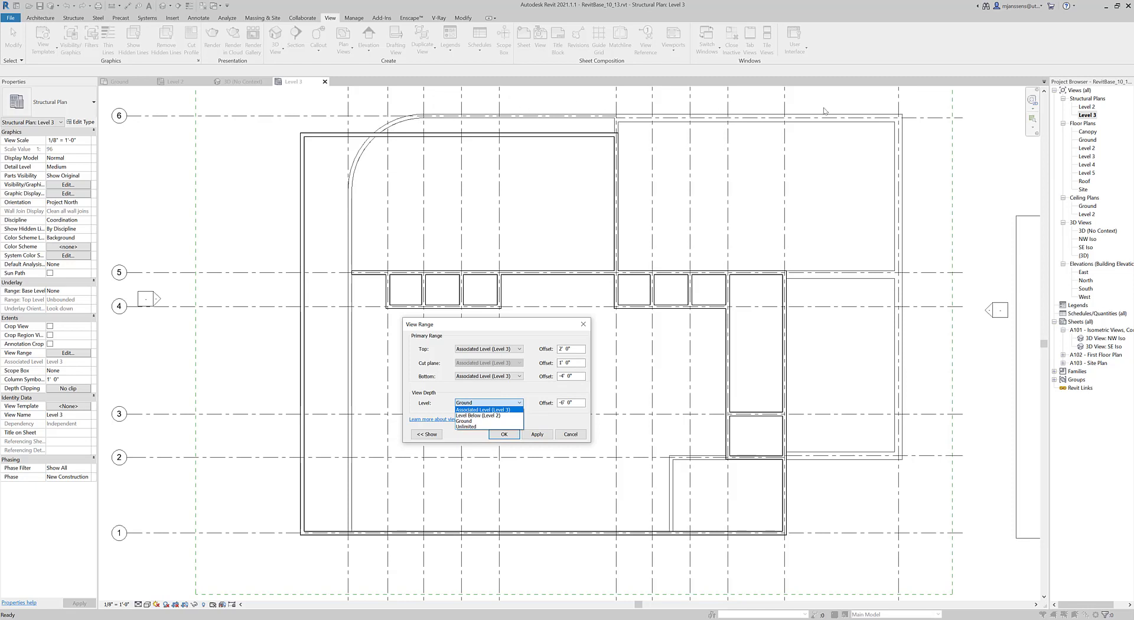
click(475, 415)
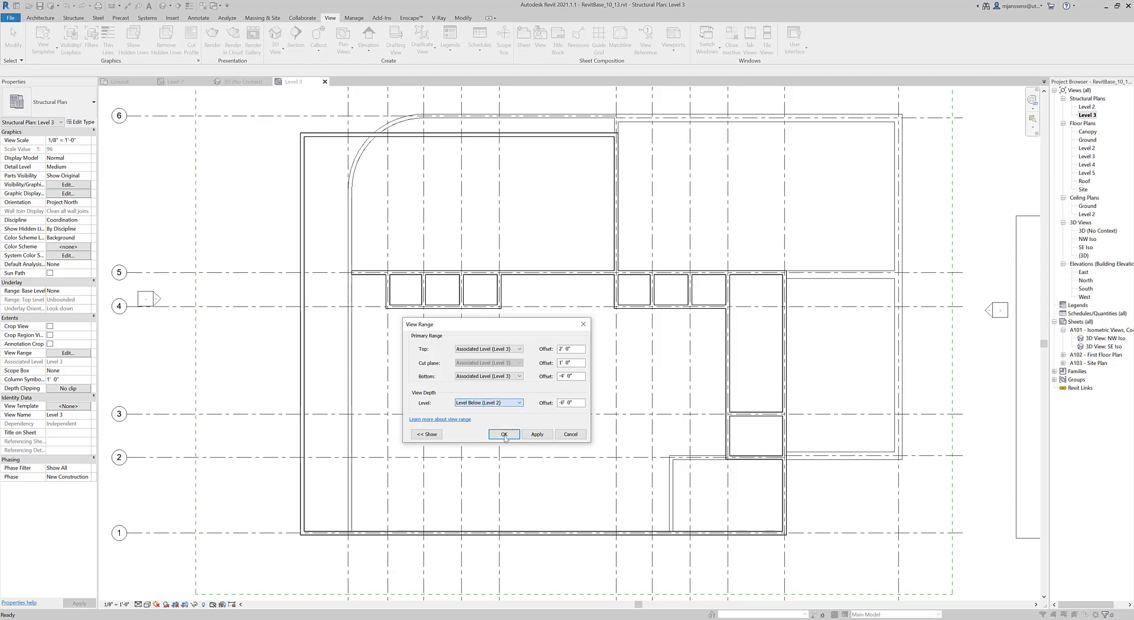
click(499, 403)
click(490, 410)
click(535, 436)
click(505, 435)
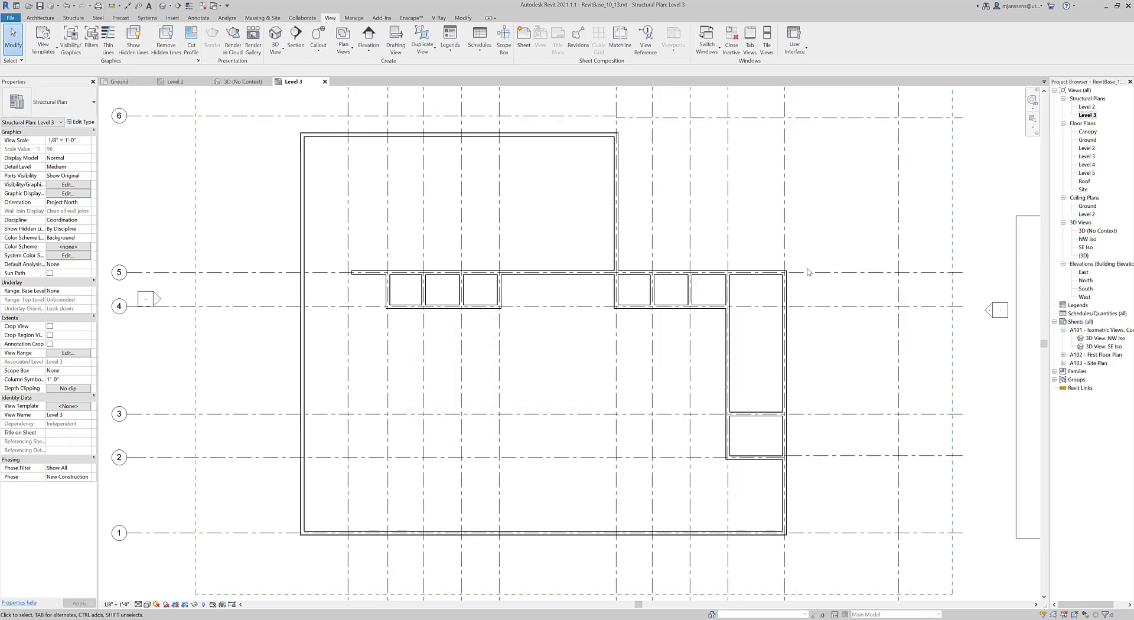
Open the default {3D} view, turn off its shadows and frame the building from its back corner
double_click(1091, 232)
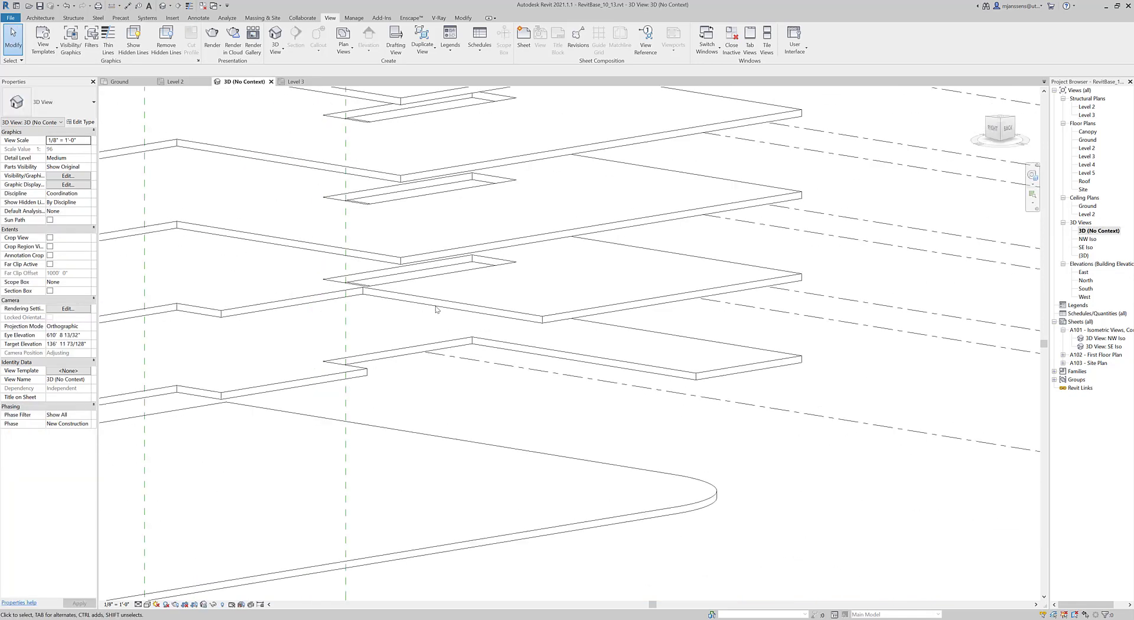
click(1083, 256)
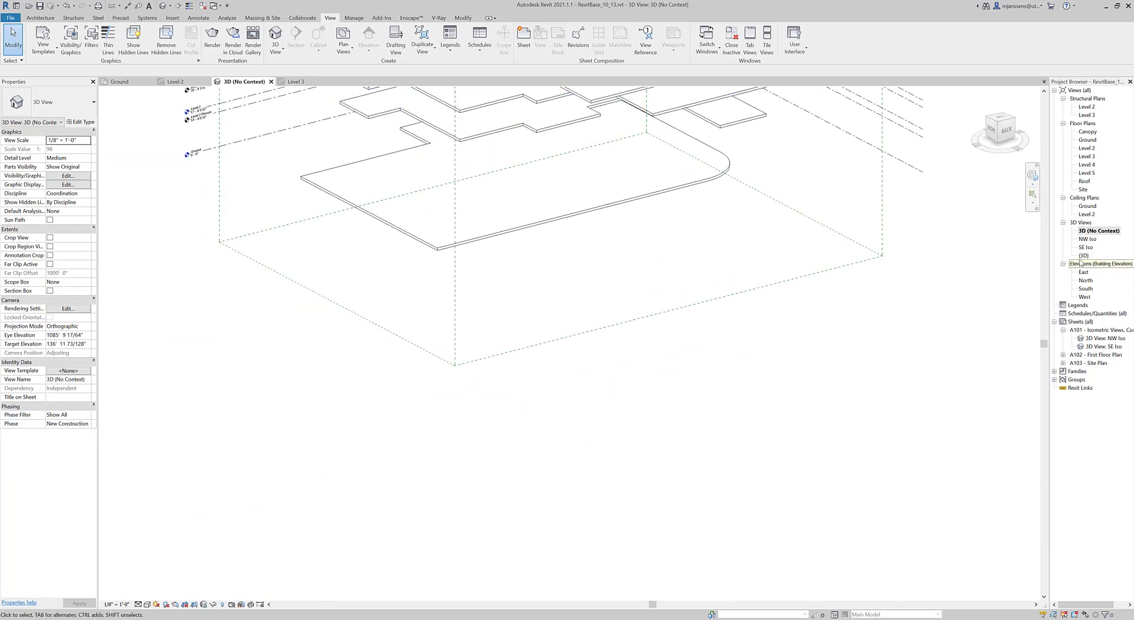
double_click(1083, 256)
scroll(596, 372, up, 8)
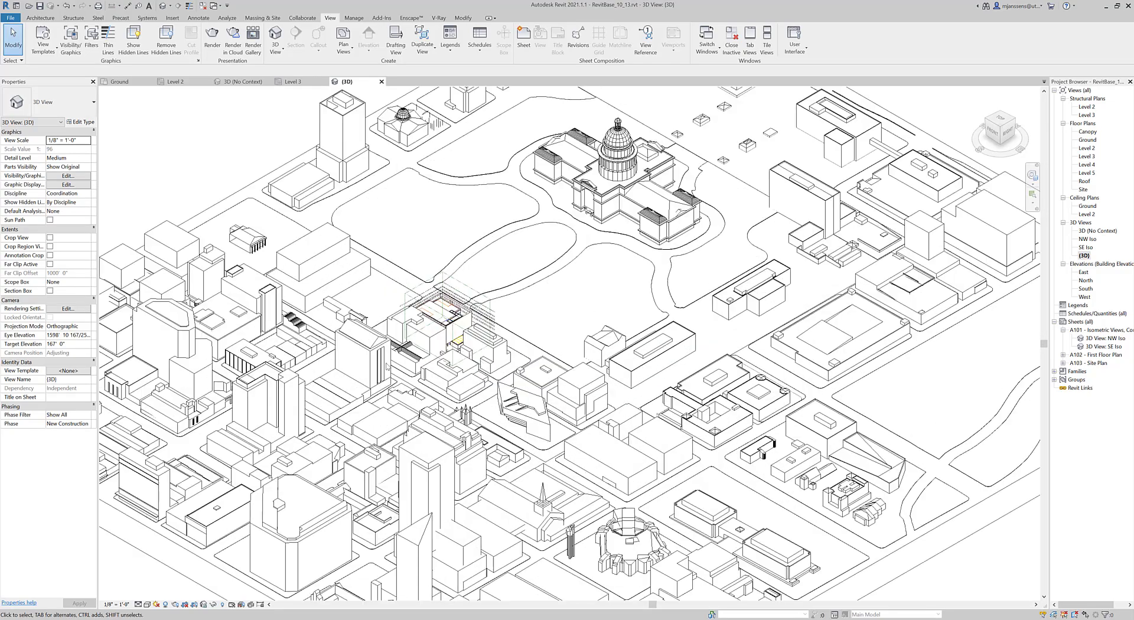
shift+middle_drag(591, 369, 295, 487)
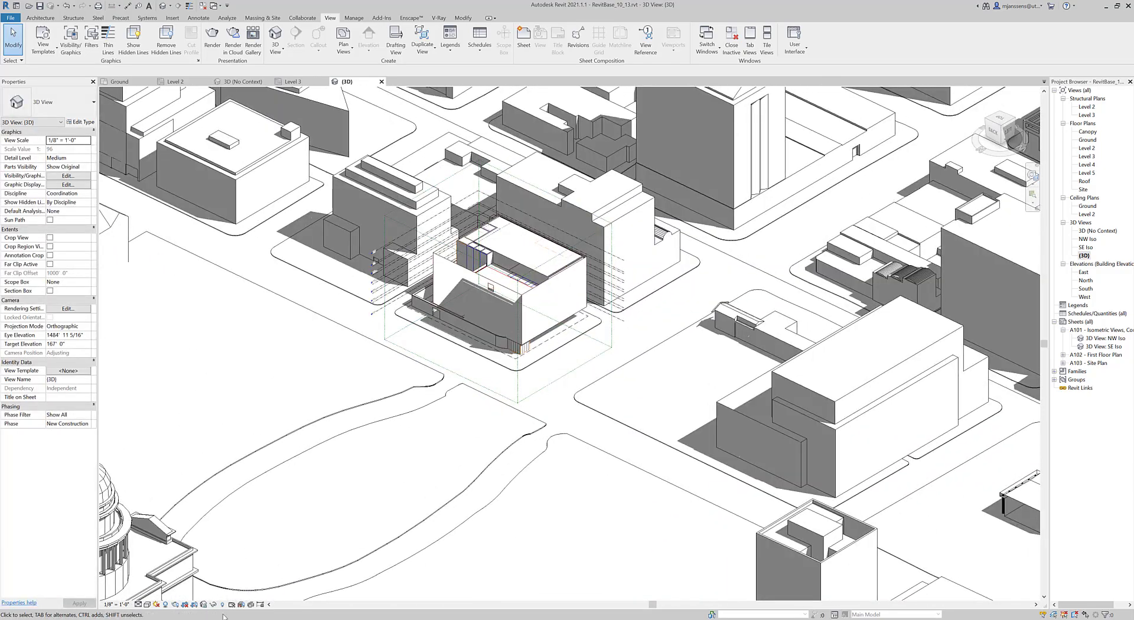
click(166, 605)
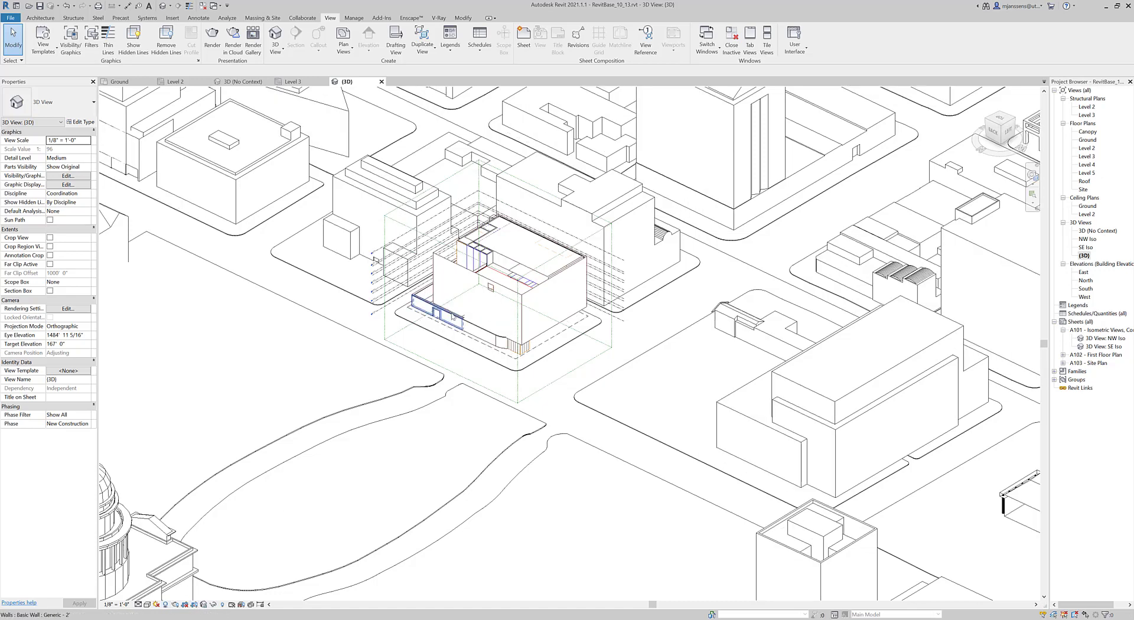
middle_drag(483, 337, 499, 439)
scroll(499, 439, up, 3)
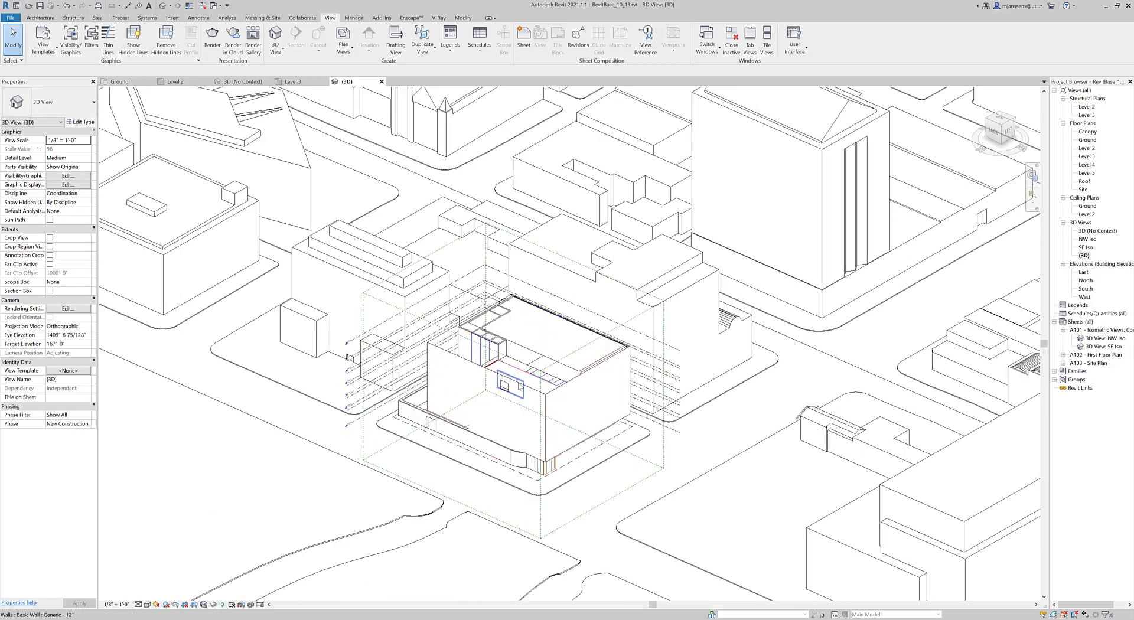
key(v)
key(g)
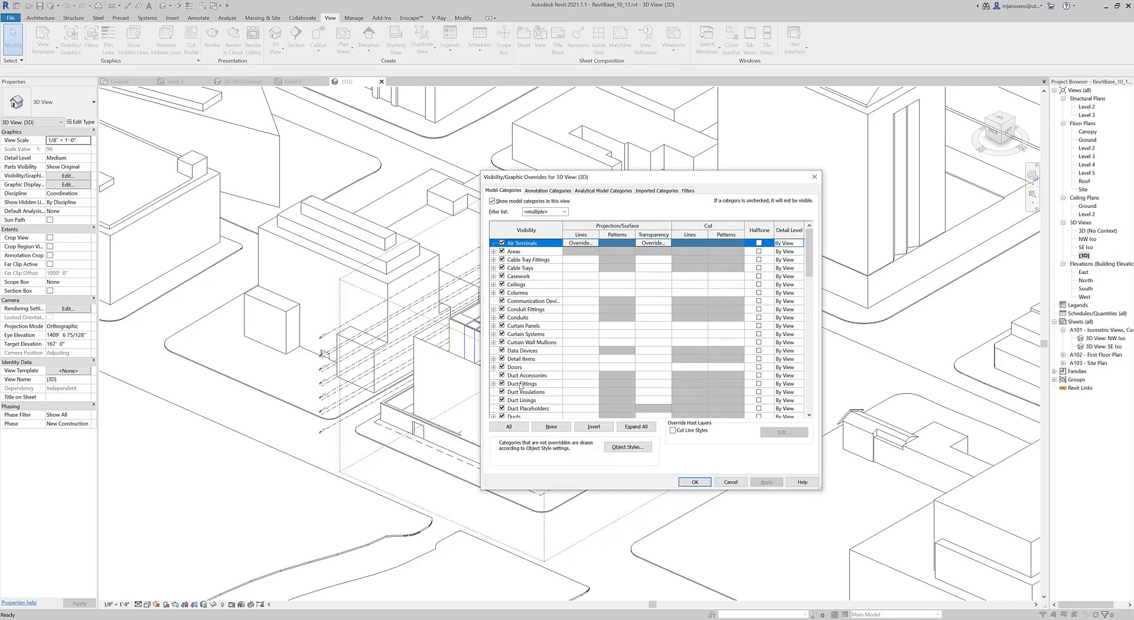
click(695, 482)
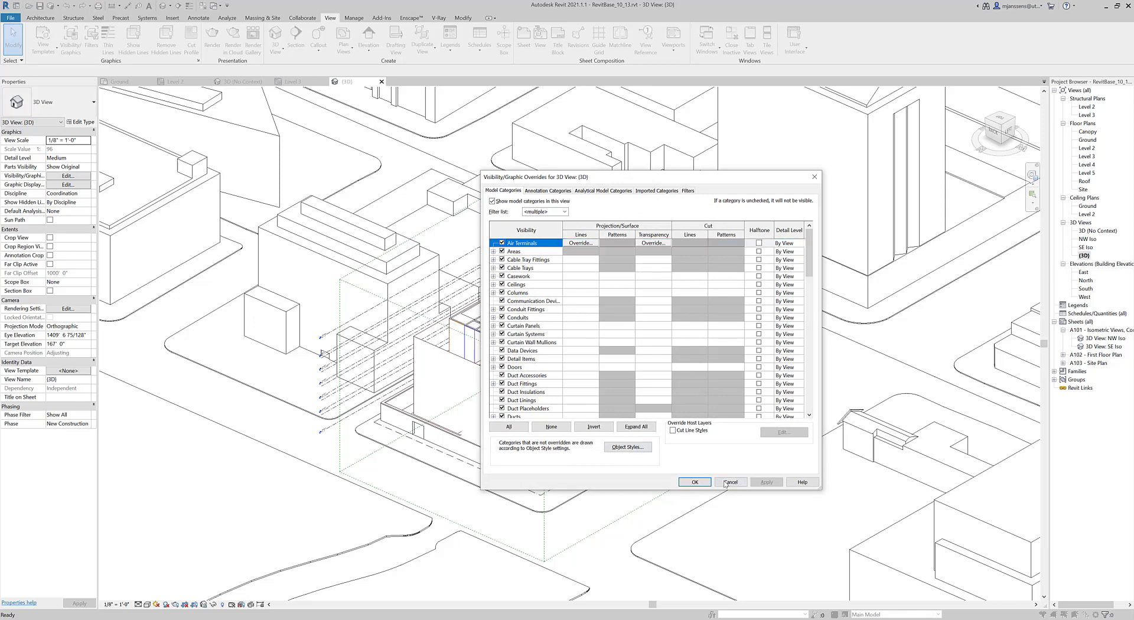
Duplicate the {3D} view without detailing and rename the copy Structure
right_click(1082, 257)
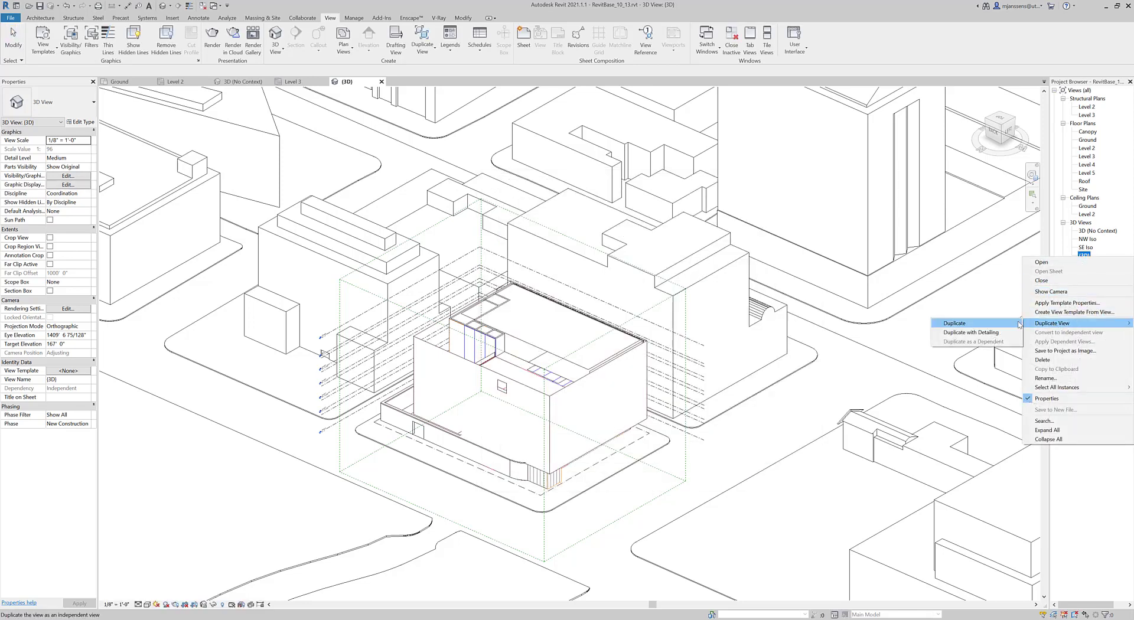
click(1018, 324)
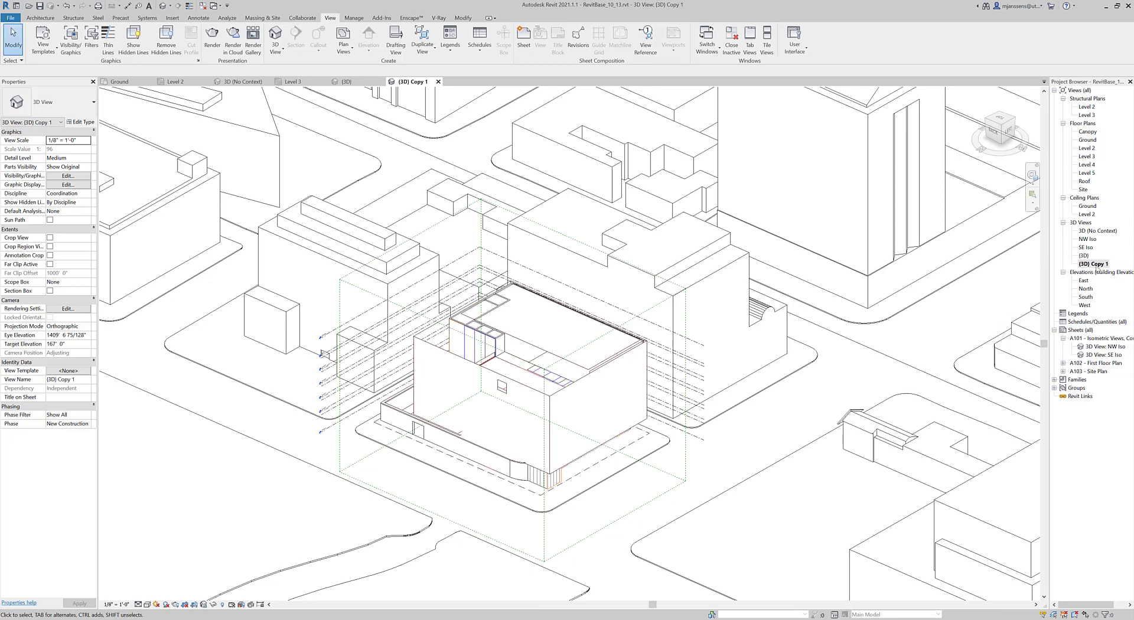
right_click(1097, 267)
click(1073, 387)
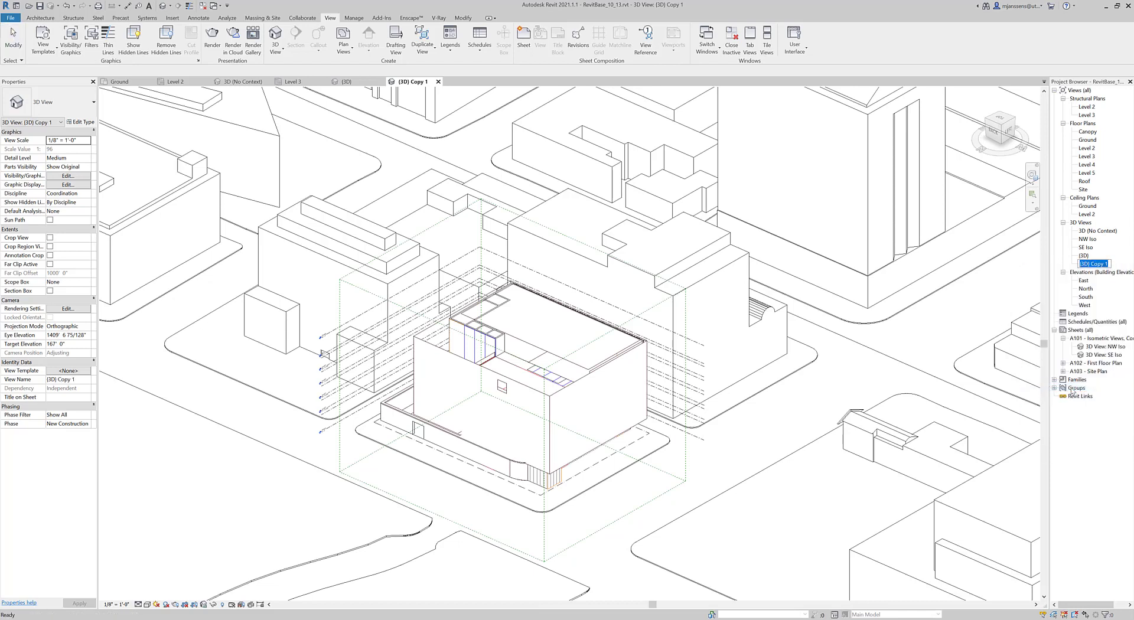
text(3d Strucut)
key(BackSpace)
text(cture)
key(Return)
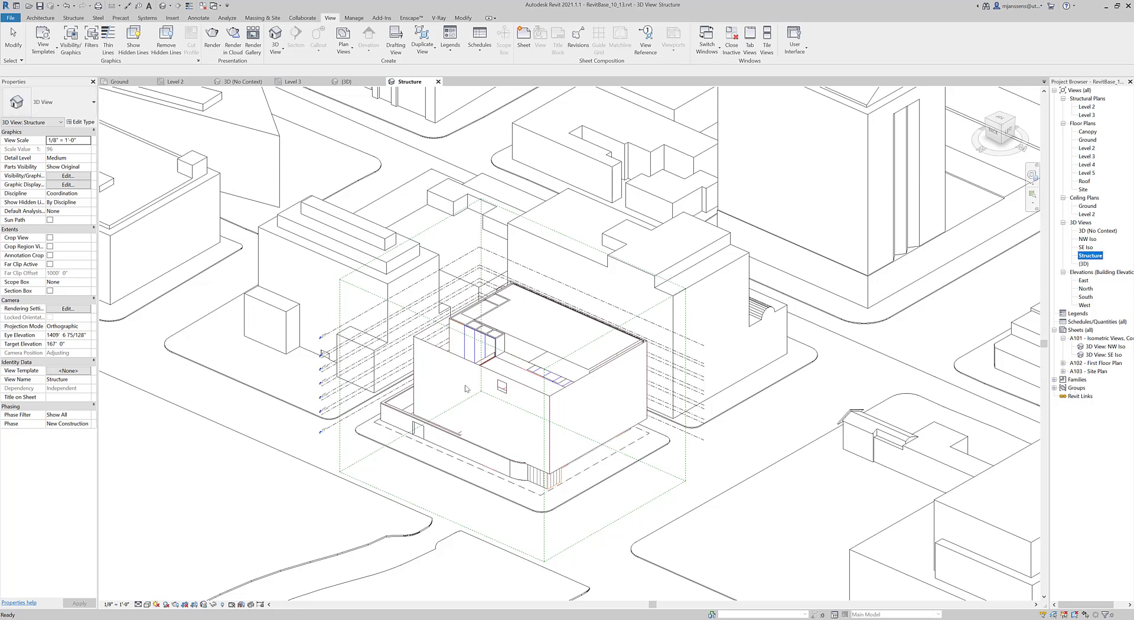
key(Home)
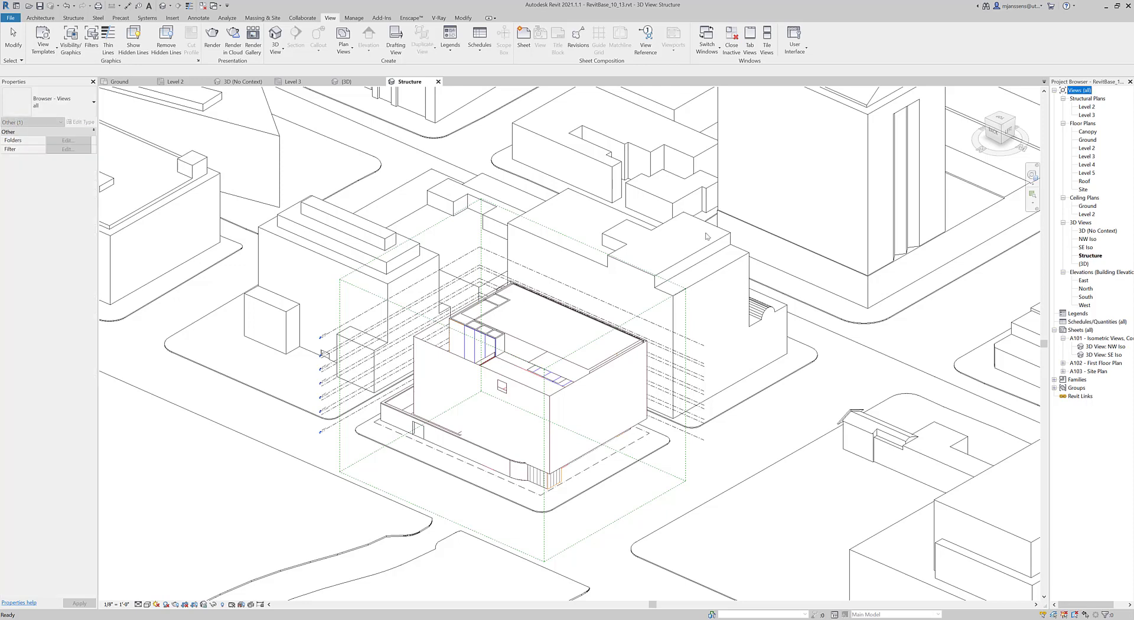
Hide the auditorium export and Imports in Families imported categories in the Structure 3D view
click(648, 232)
key(v)
key(v)
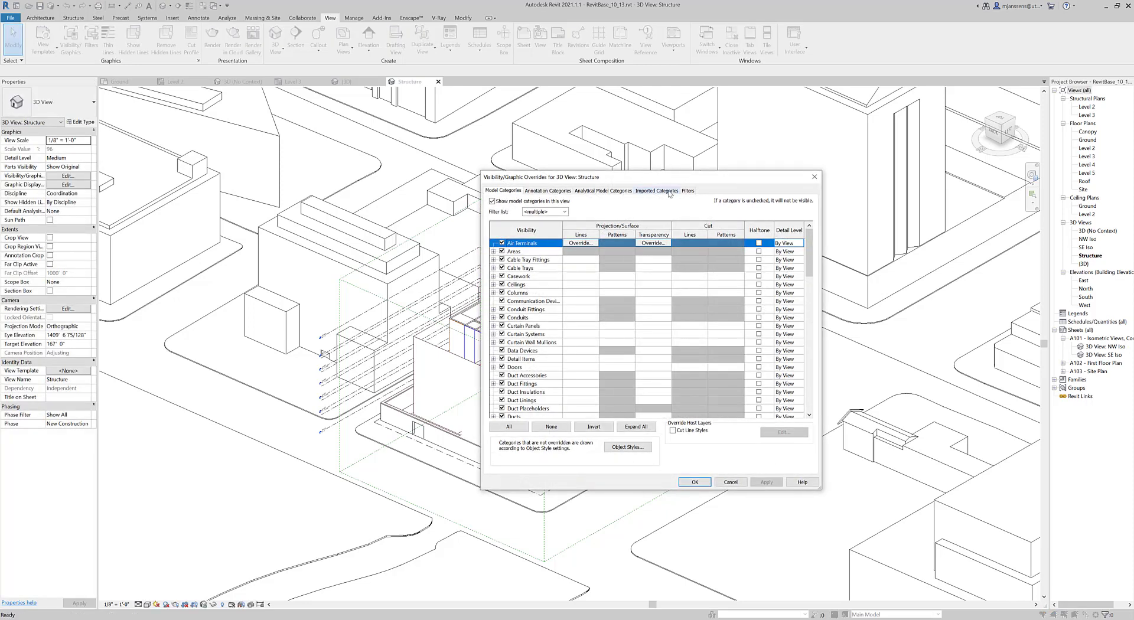
click(669, 191)
click(502, 229)
click(502, 238)
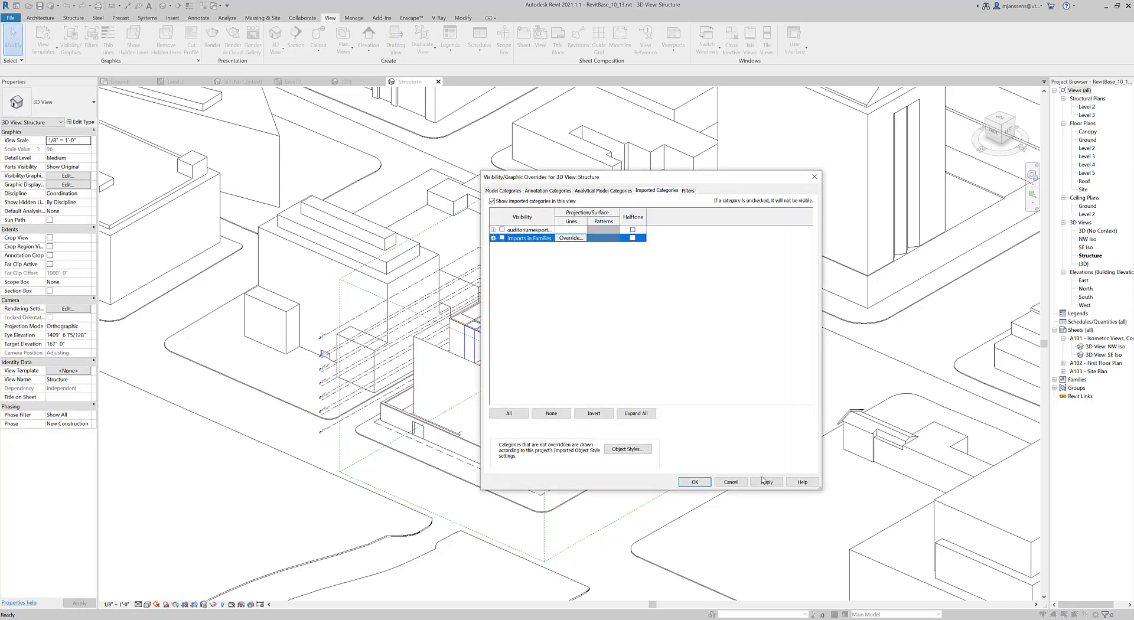
click(765, 482)
click(694, 482)
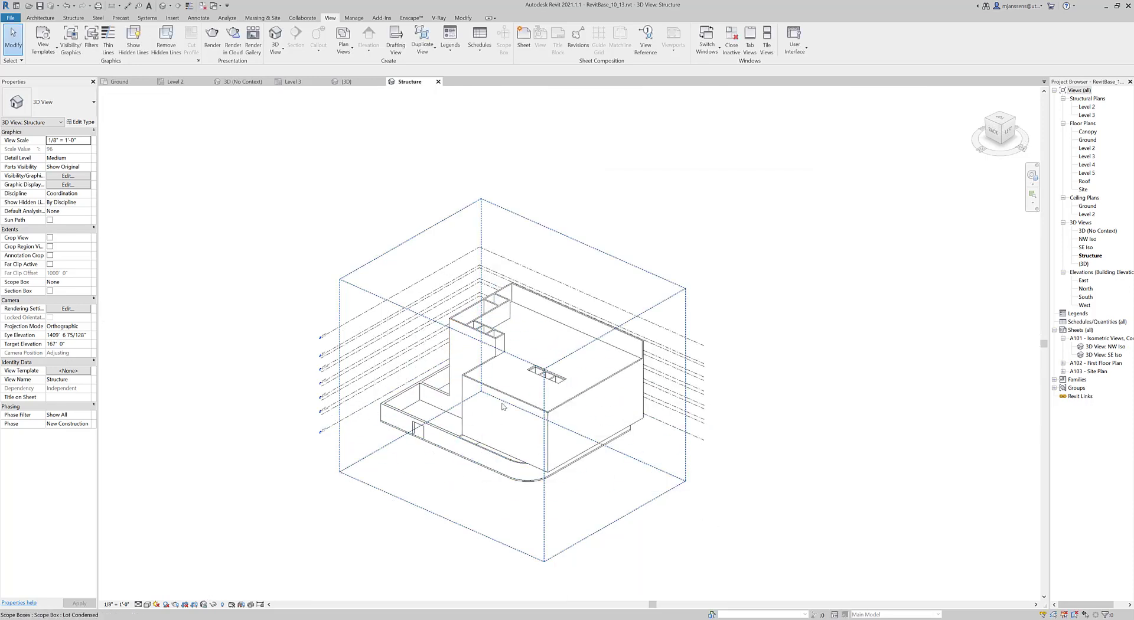
scroll(502, 405, up, 2)
scroll(502, 406, up, 1)
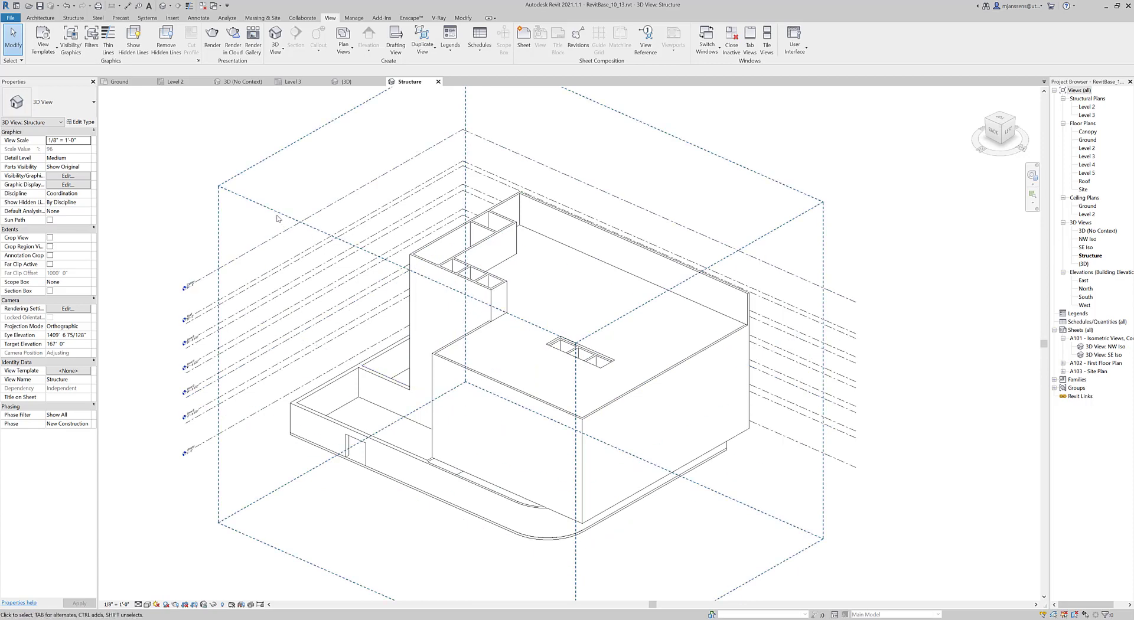
key(v)
key(g)
click(548, 190)
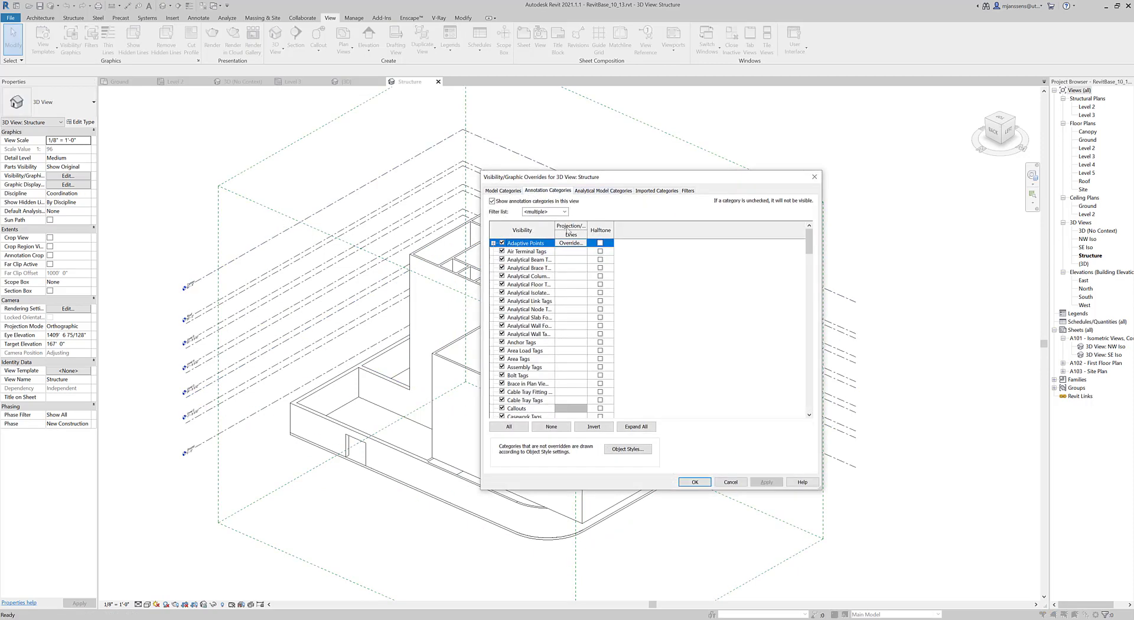
scroll(571, 319, down, 20)
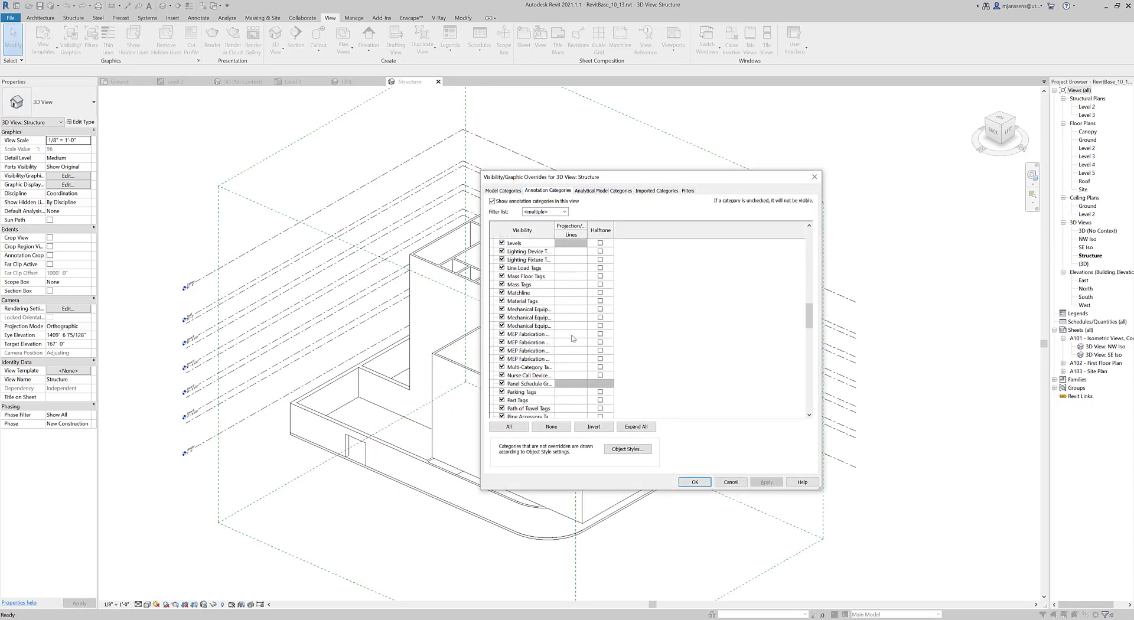
scroll(568, 352, down, 5)
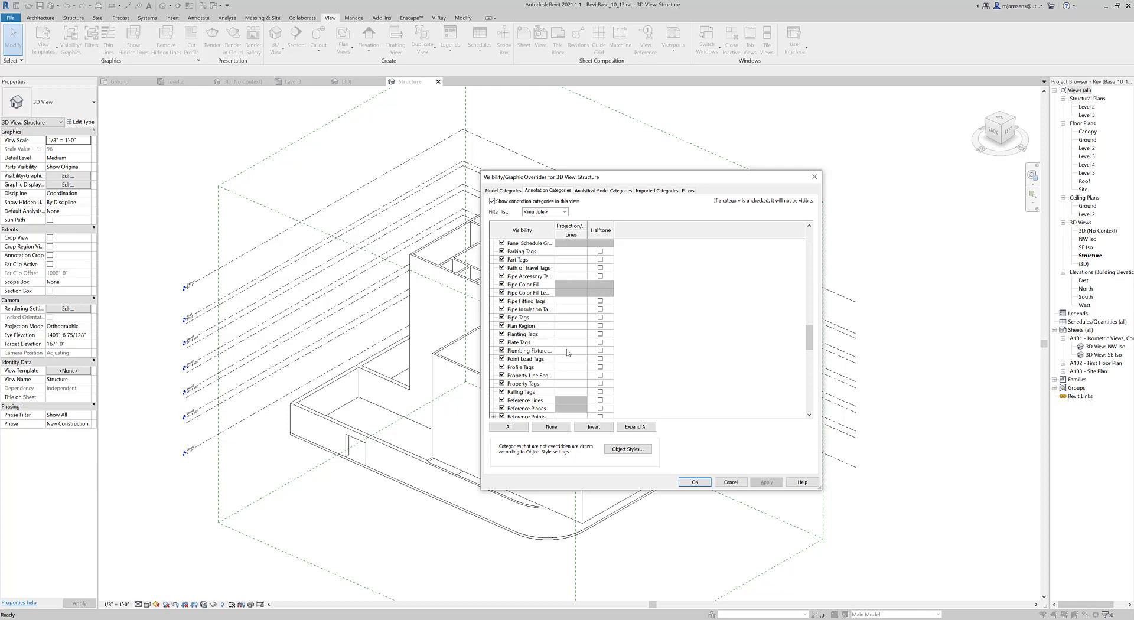
click(730, 481)
Hide the scope box category in the Structure 3D view using the box around the building
click(823, 404)
right_click(824, 404)
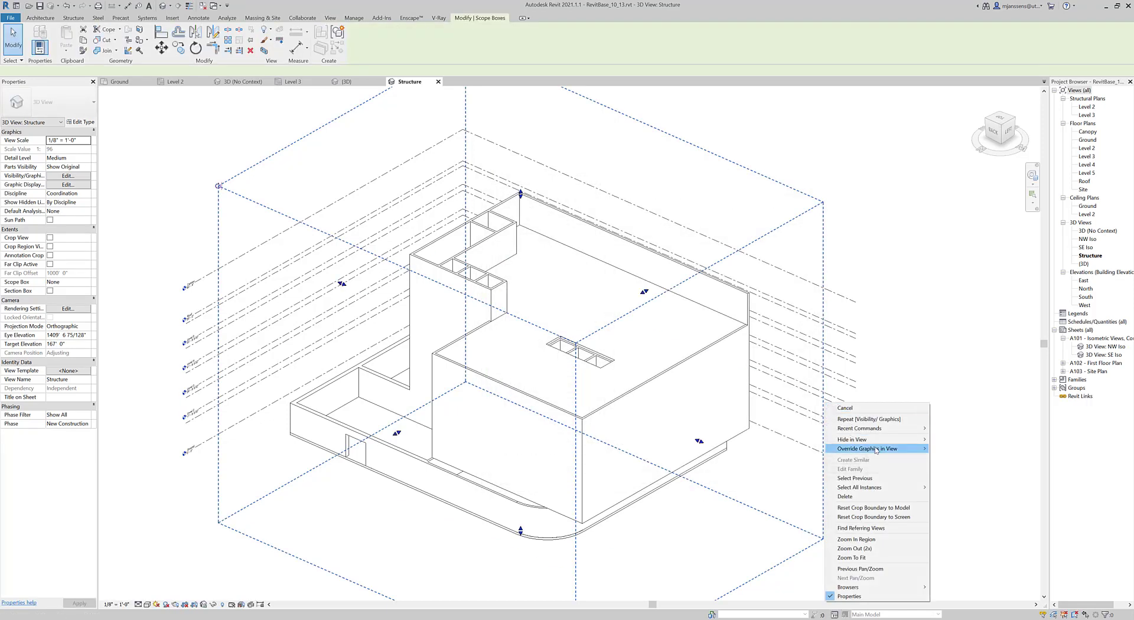
mouse_move(891, 440)
click(945, 440)
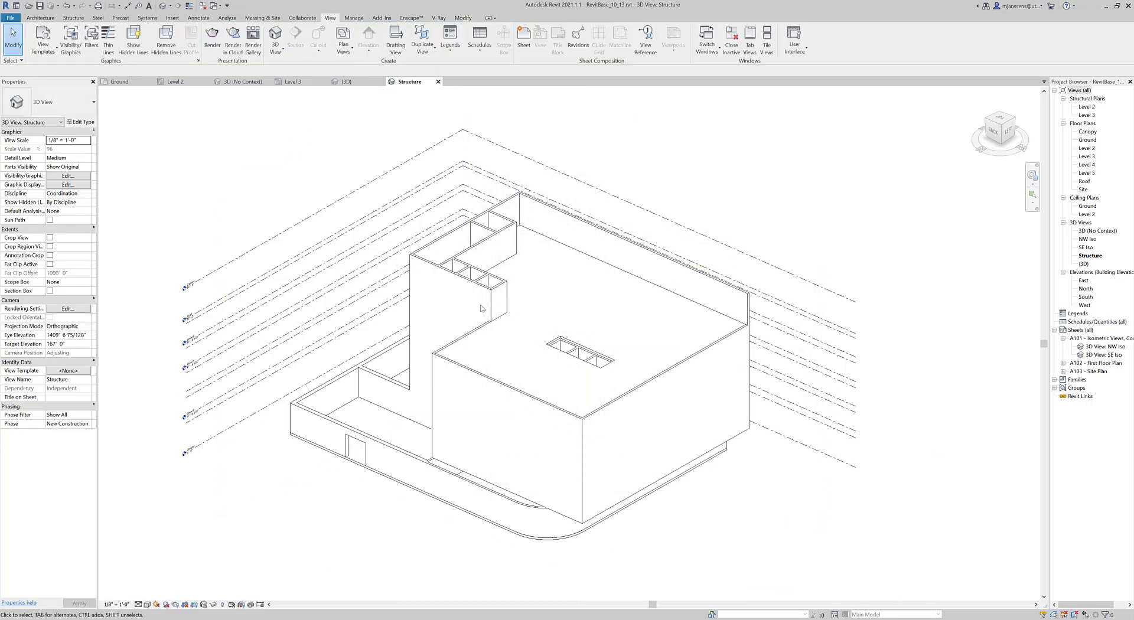
Hide the whole Walls category in the Structure 3D view and view the floor slabs from a low corner angle
middle_drag(437, 455, 447, 384)
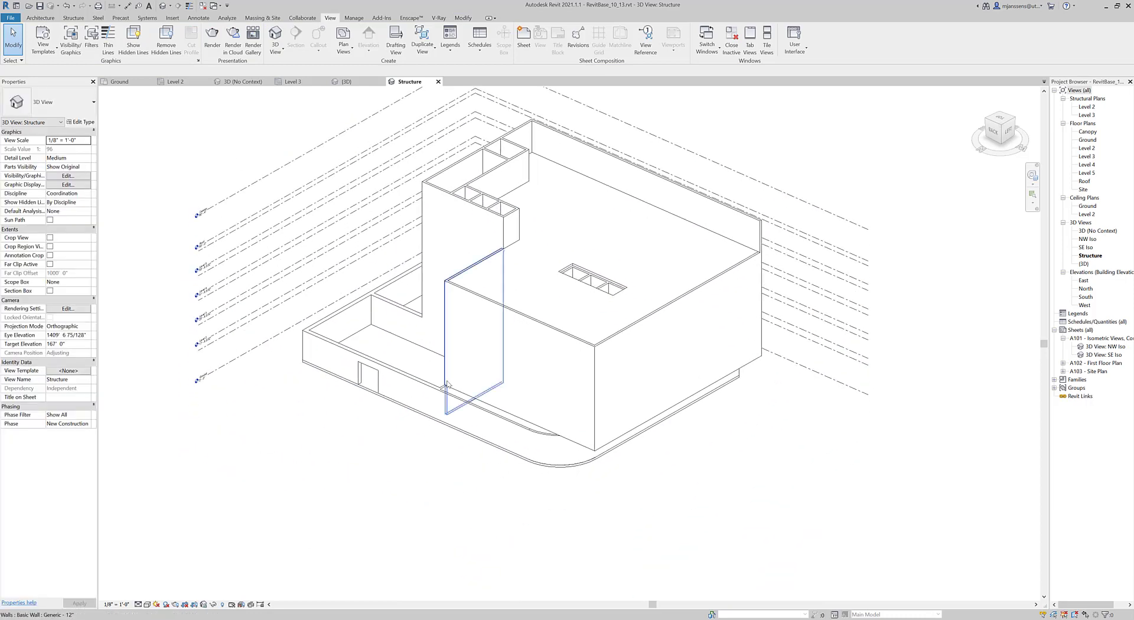
click(515, 314)
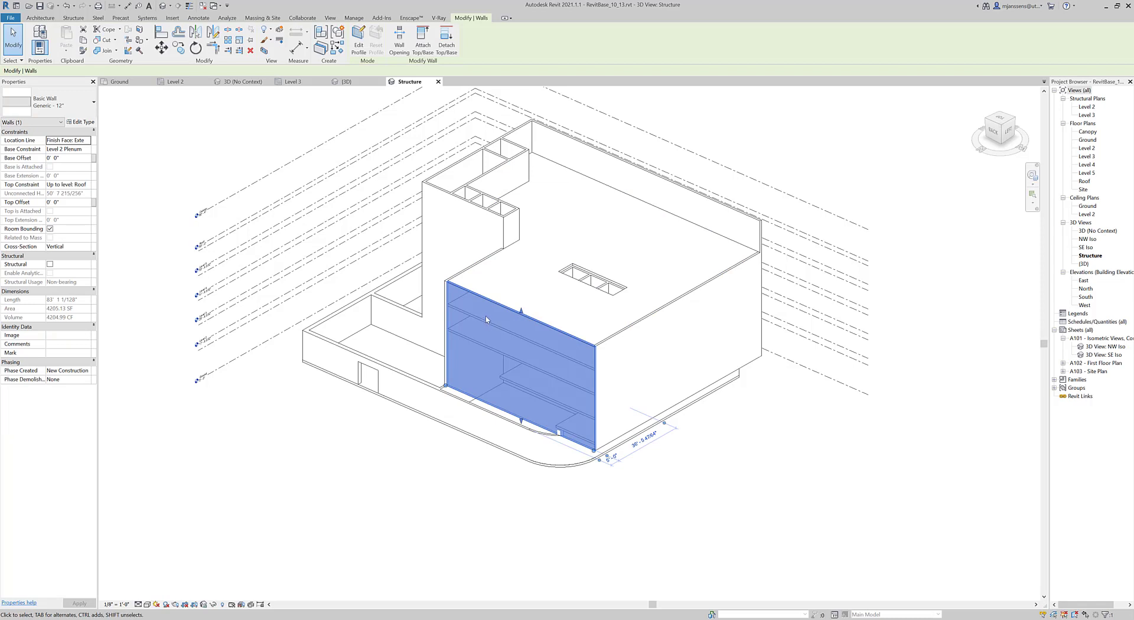
right_click(470, 294)
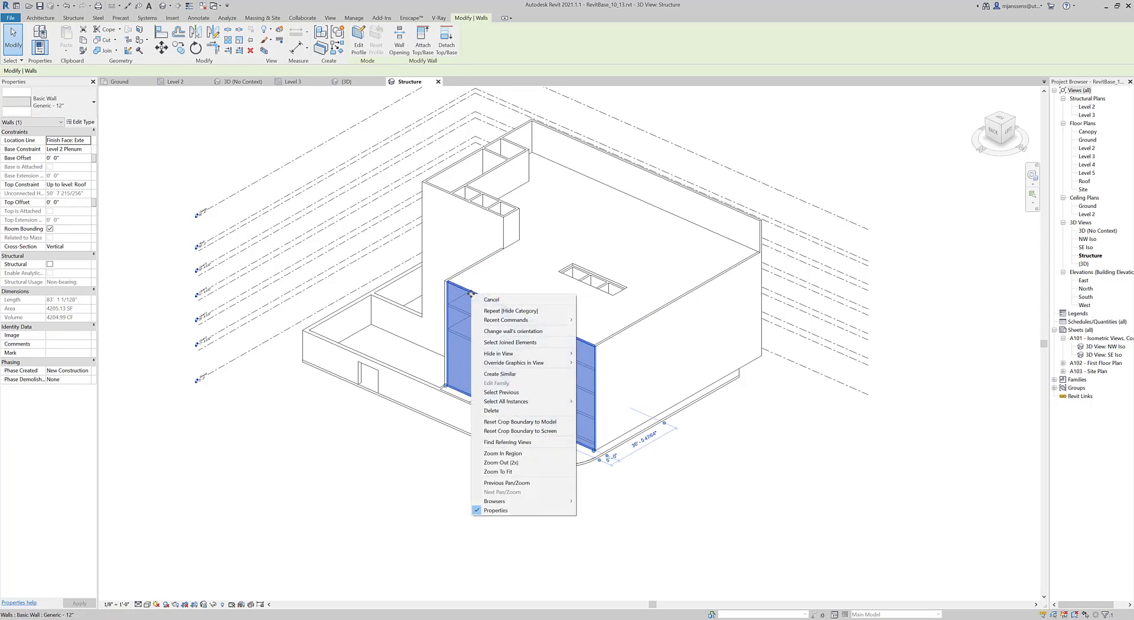
mouse_move(542, 353)
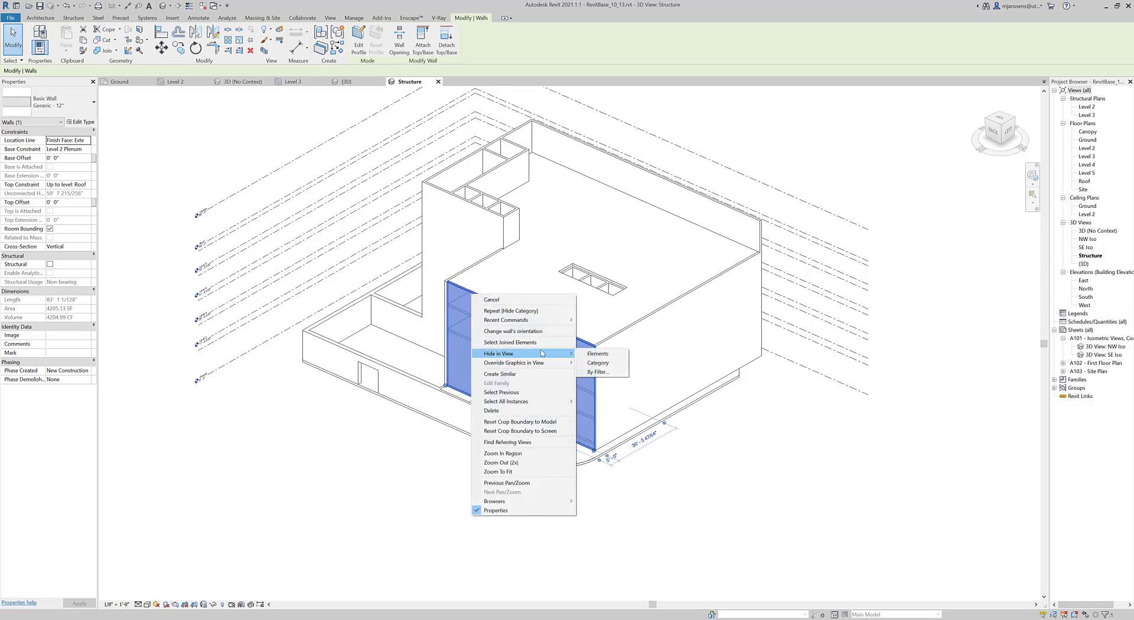
click(601, 365)
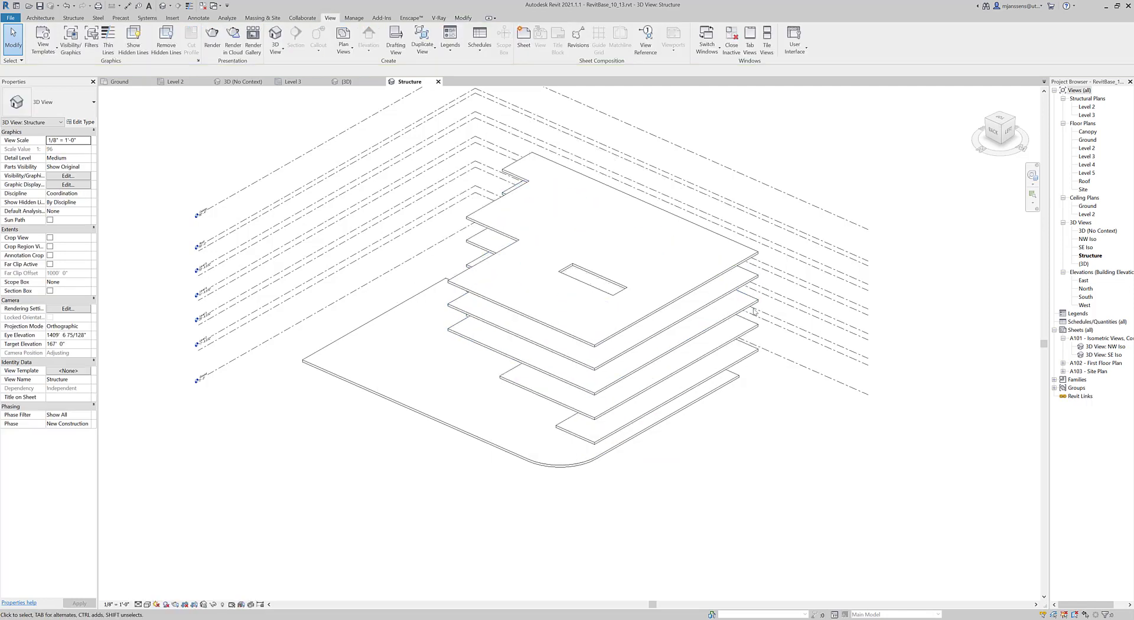
click(986, 122)
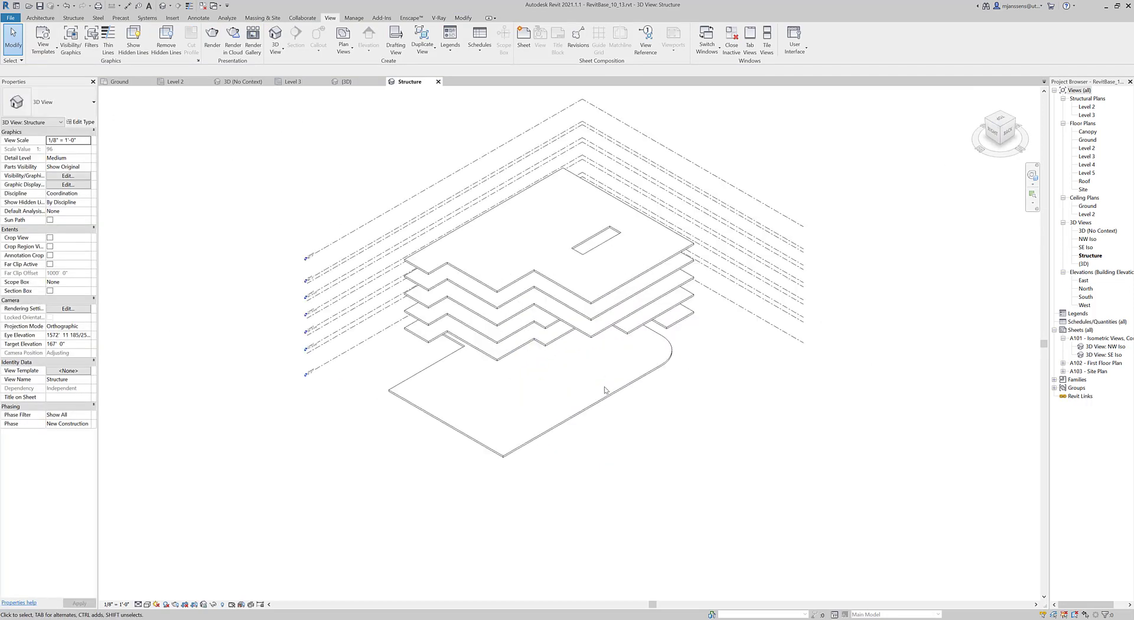
shift+middle_drag(619, 456, 547, 385)
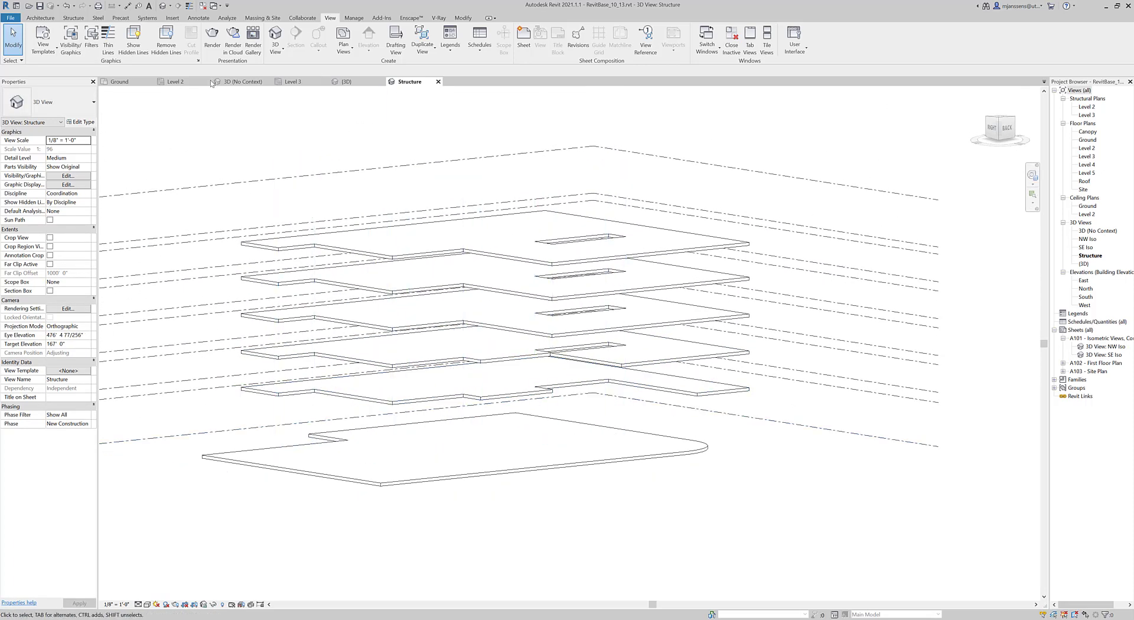
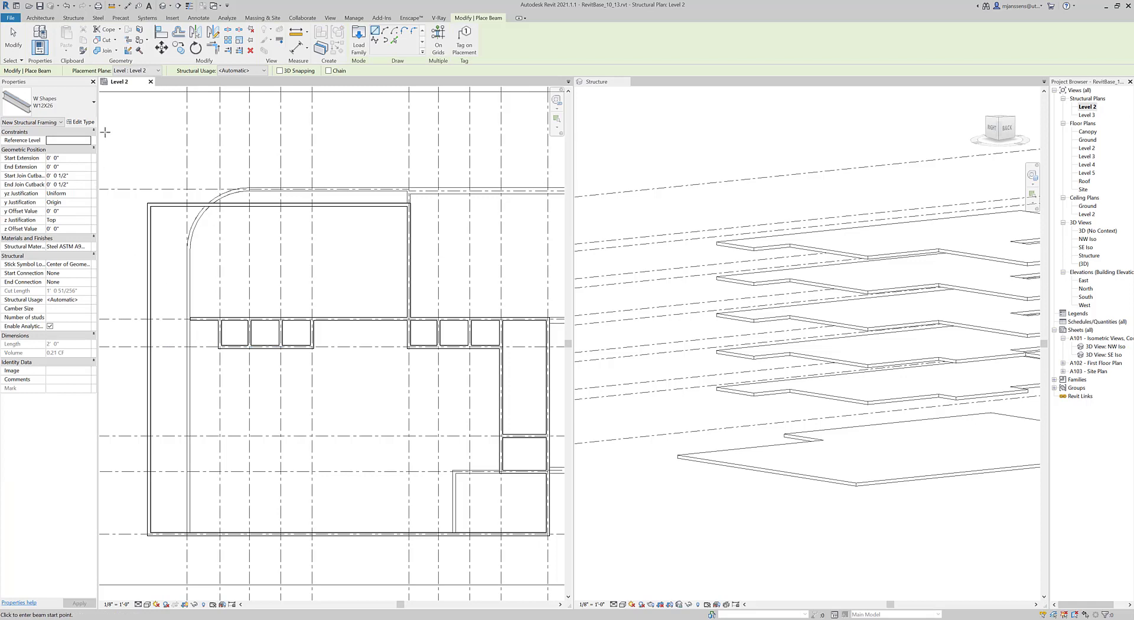
Place a W12X26 beam on Level 2 along the grid line from the western shafts' lower-left corner to the building's lower exterior wall
click(219, 348)
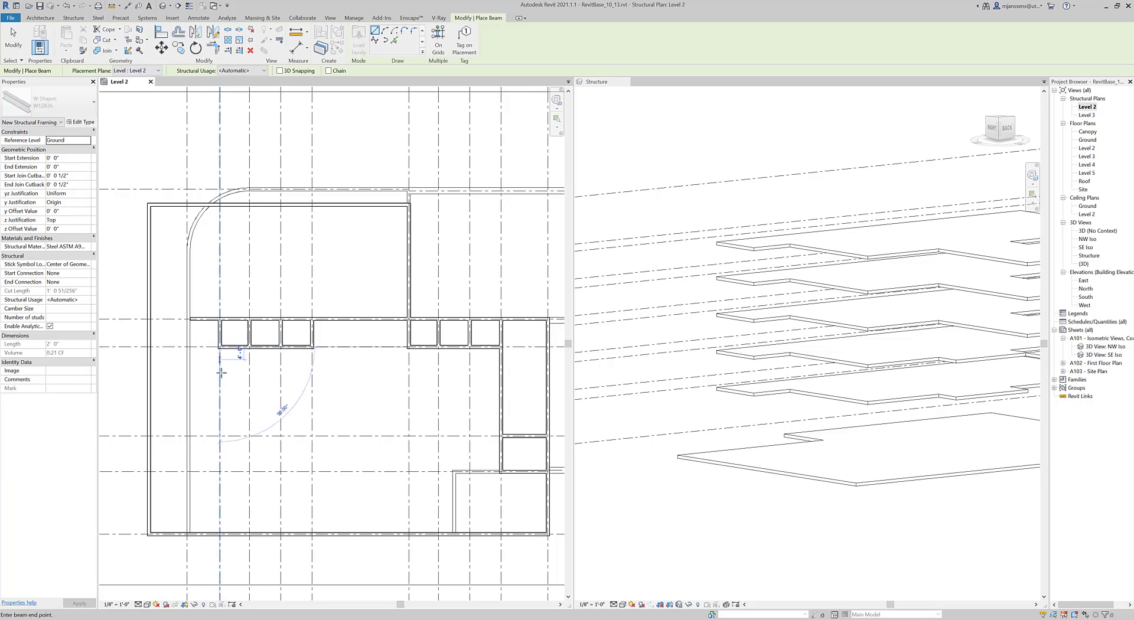
click(218, 535)
key(Escape)
key(Escape)
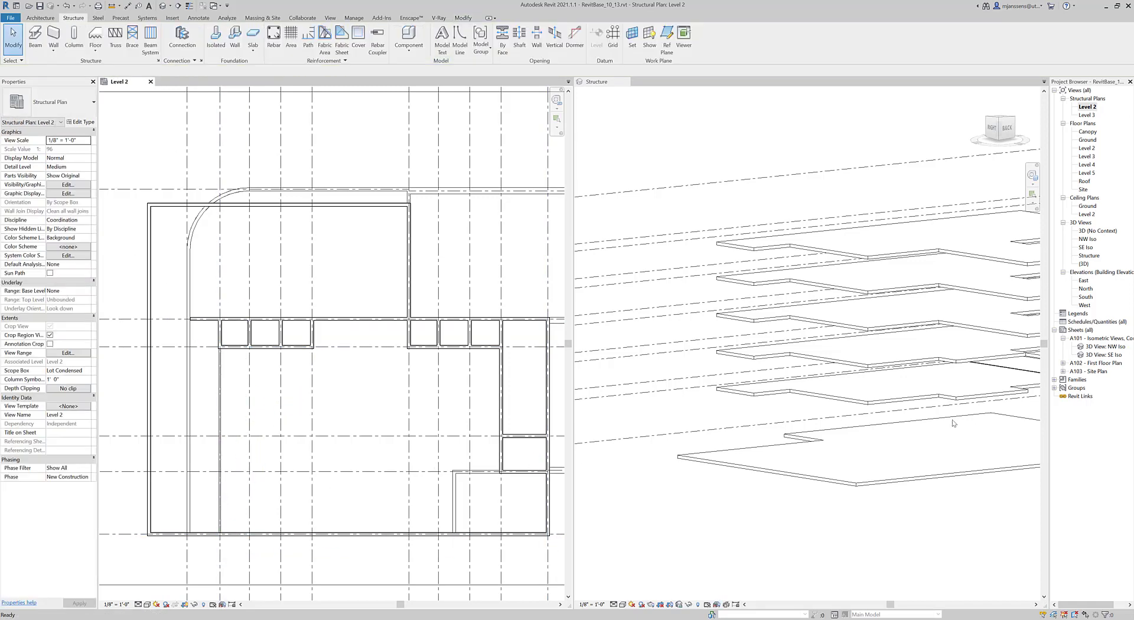
Inspect the new beam's end against the Level 2 floor slab in the Structure 3D view, and open the East elevation
middle_drag(762, 401, 713, 435)
scroll(788, 420, up, 4)
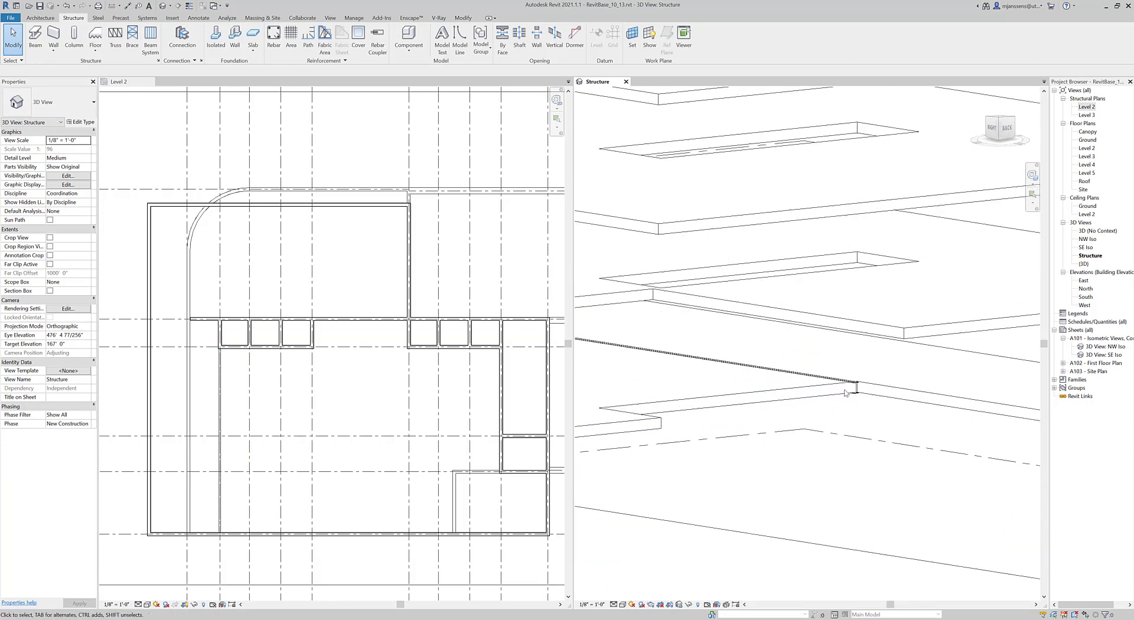
click(862, 392)
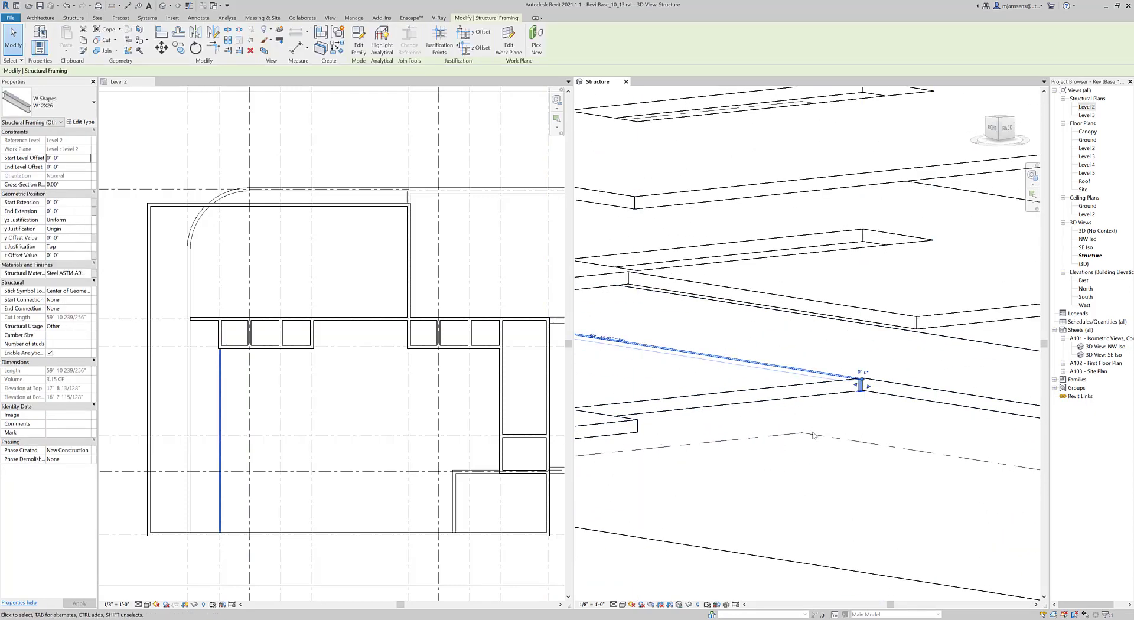
click(852, 443)
scroll(786, 481, down, 4)
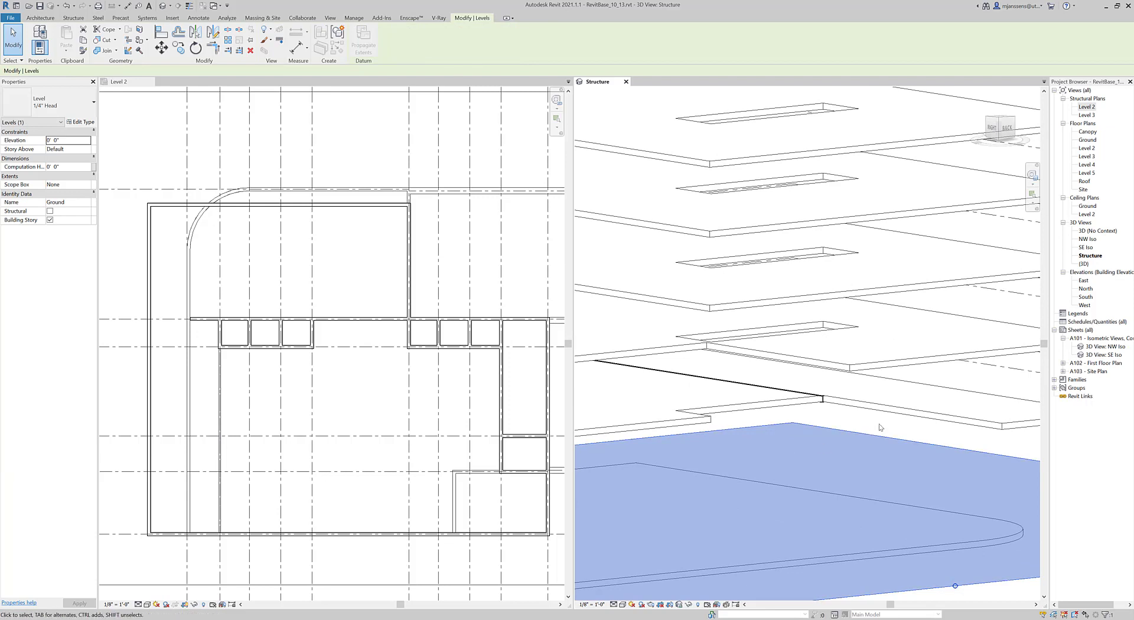
key(Escape)
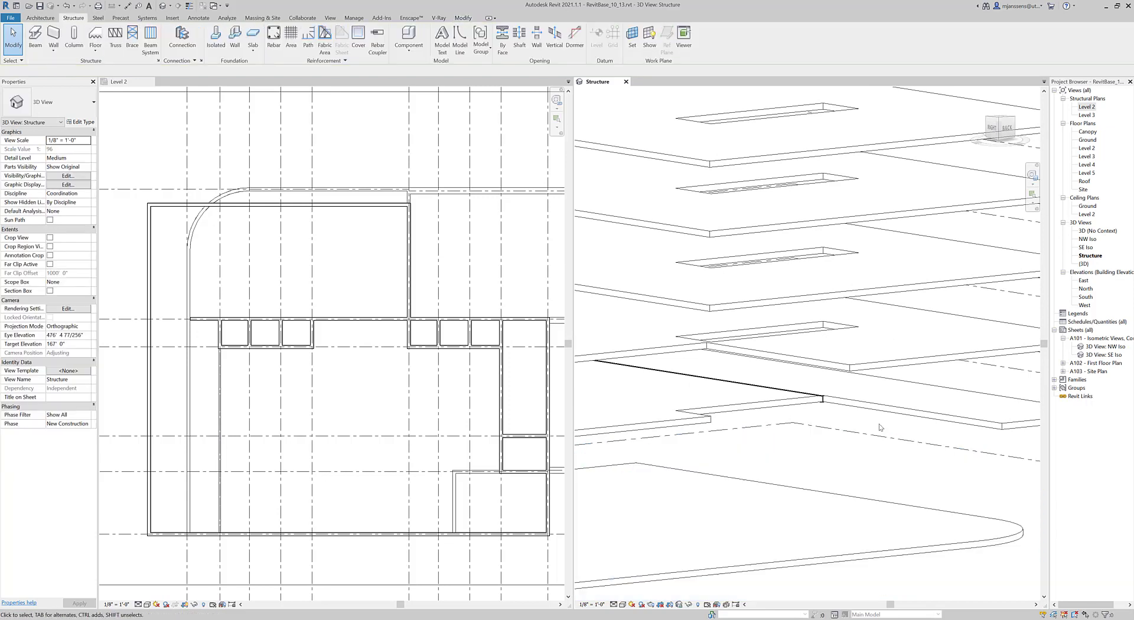
double_click(1083, 280)
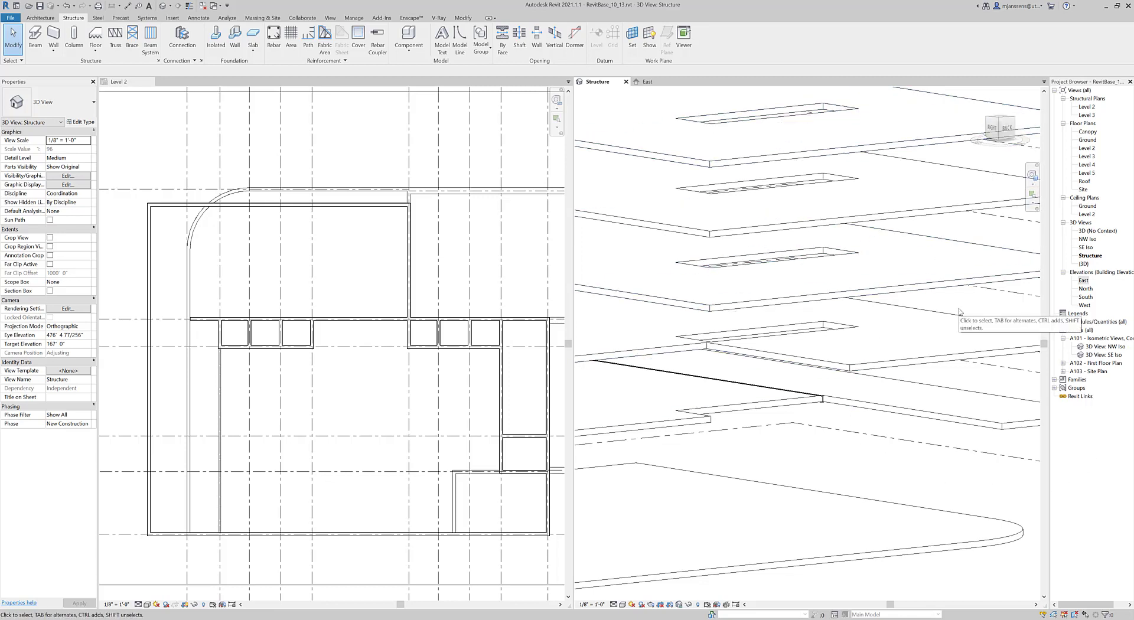
key(v)
key(g)
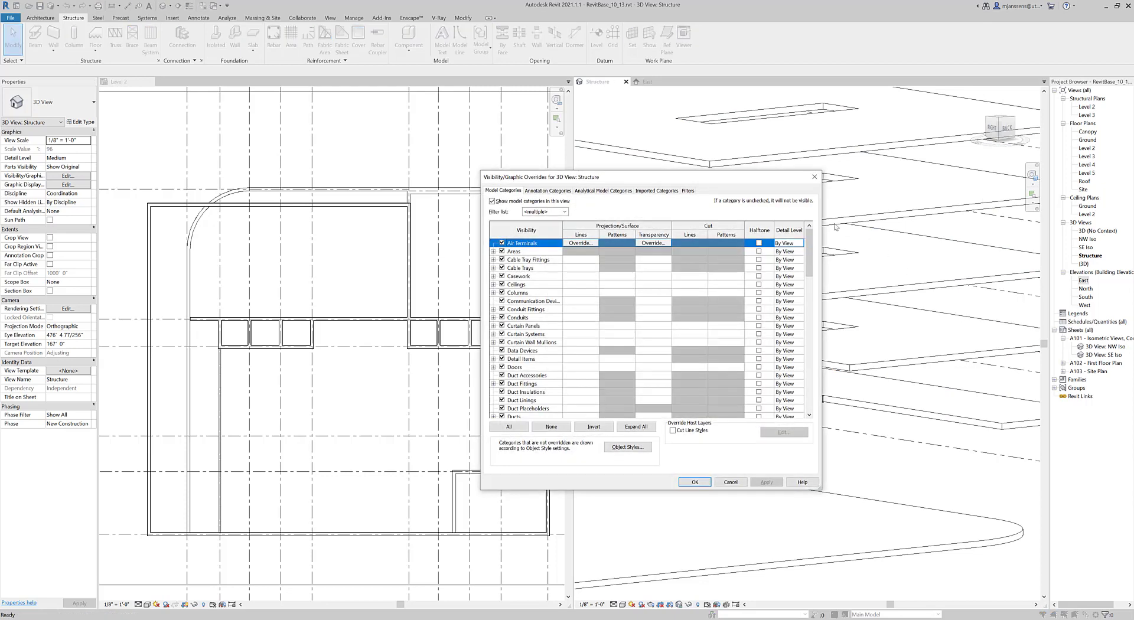
click(813, 178)
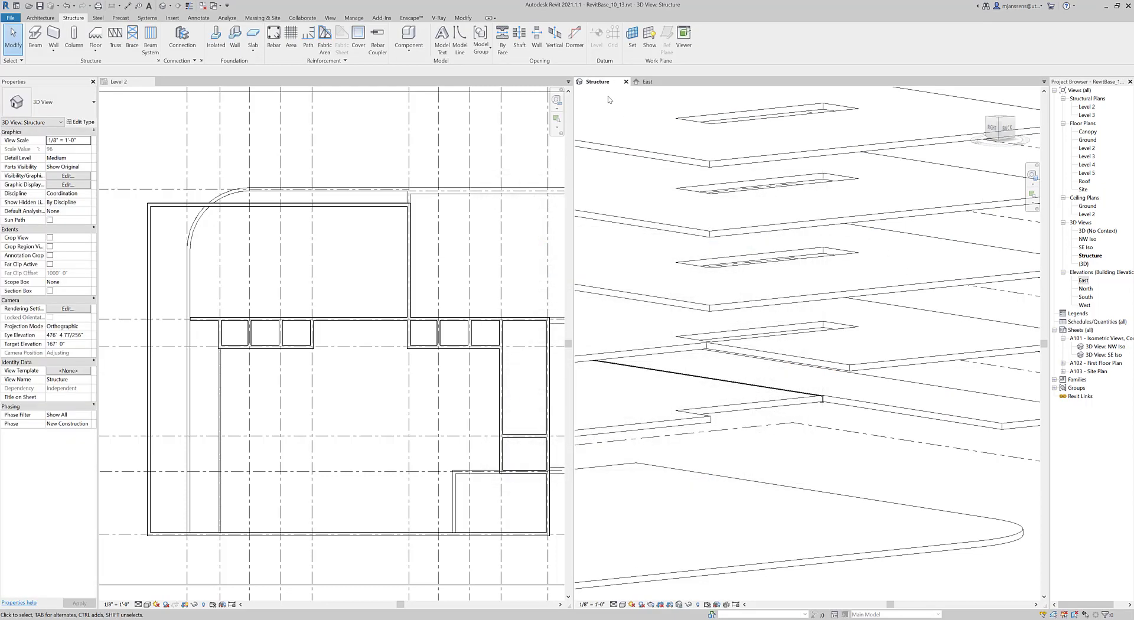
Override the Floors category's surface transparency to 60% in the Structure 3D view's visibility graphics
key(v)
key(g)
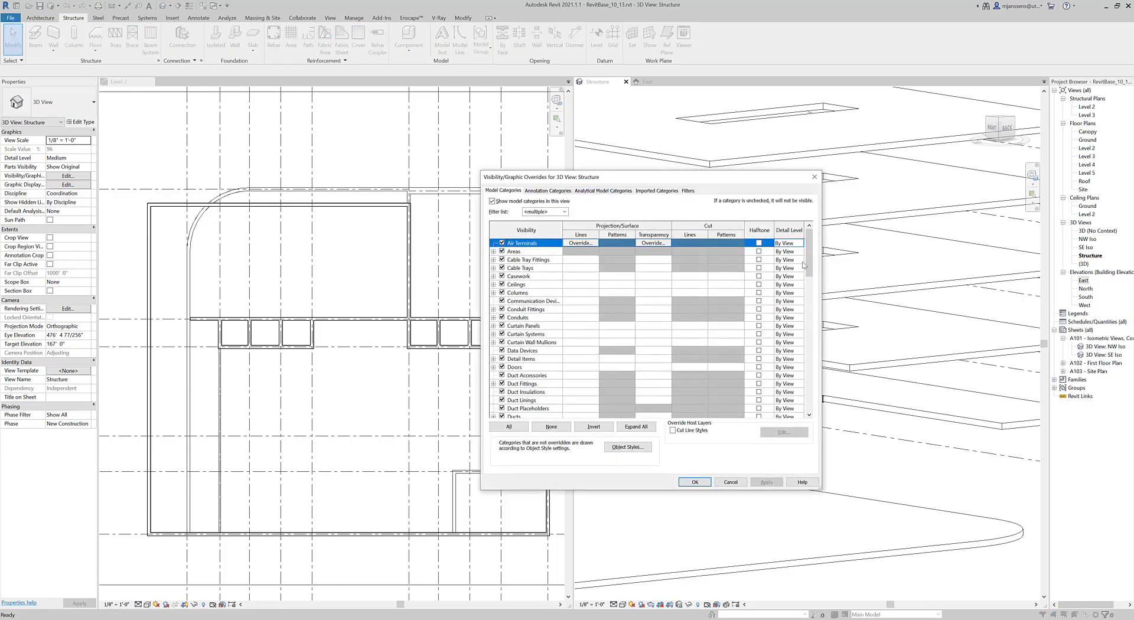
scroll(534, 328, down, 6)
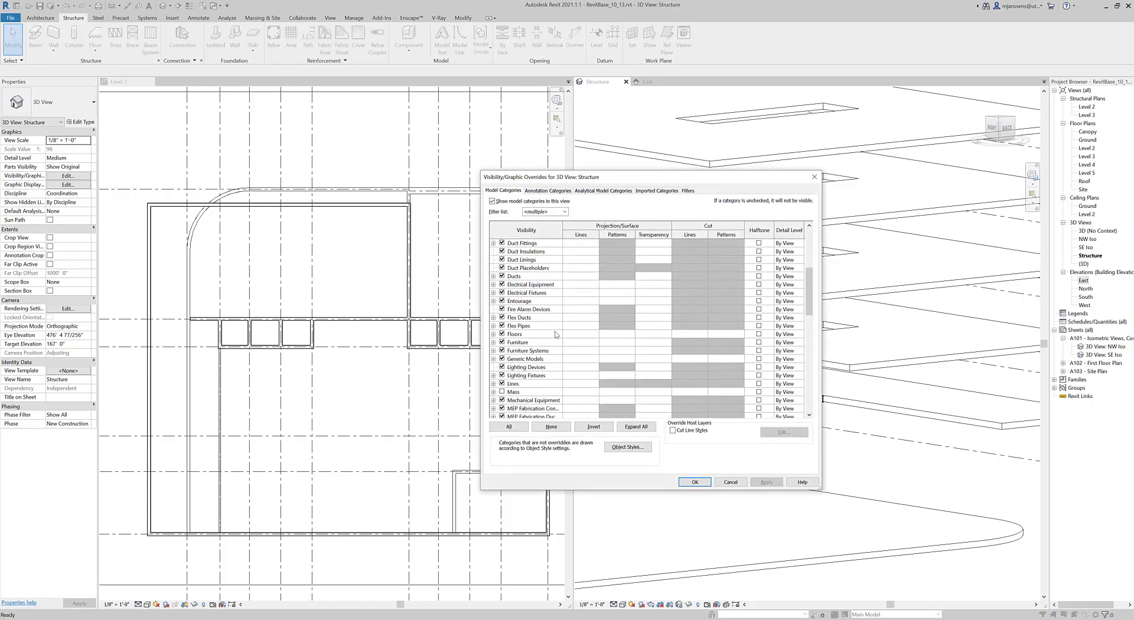
click(655, 336)
click(653, 334)
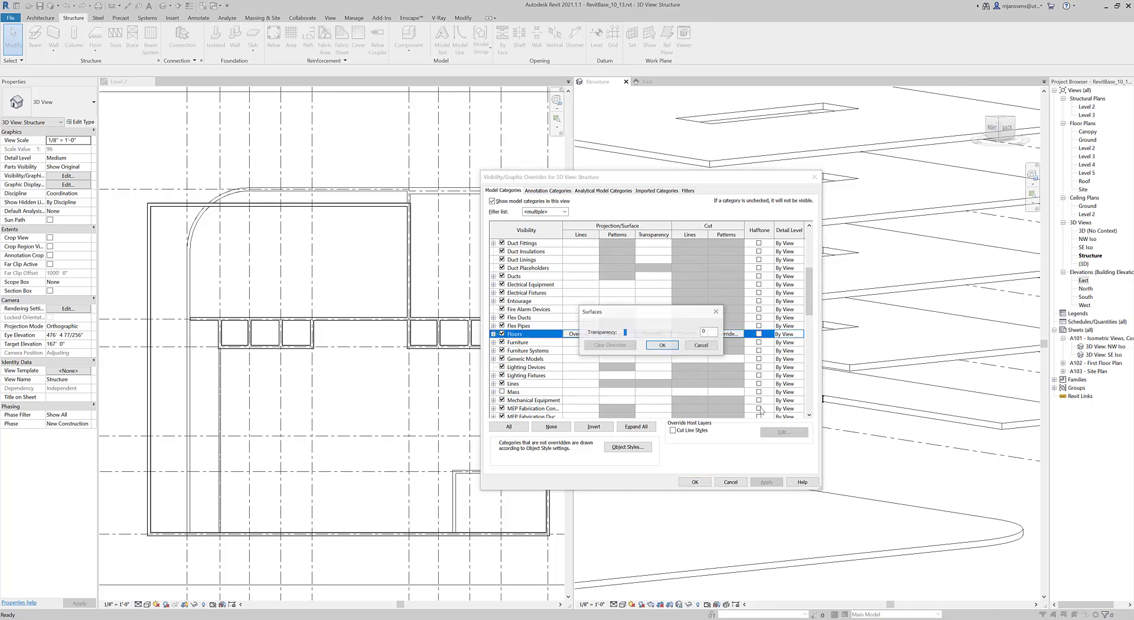
click(670, 335)
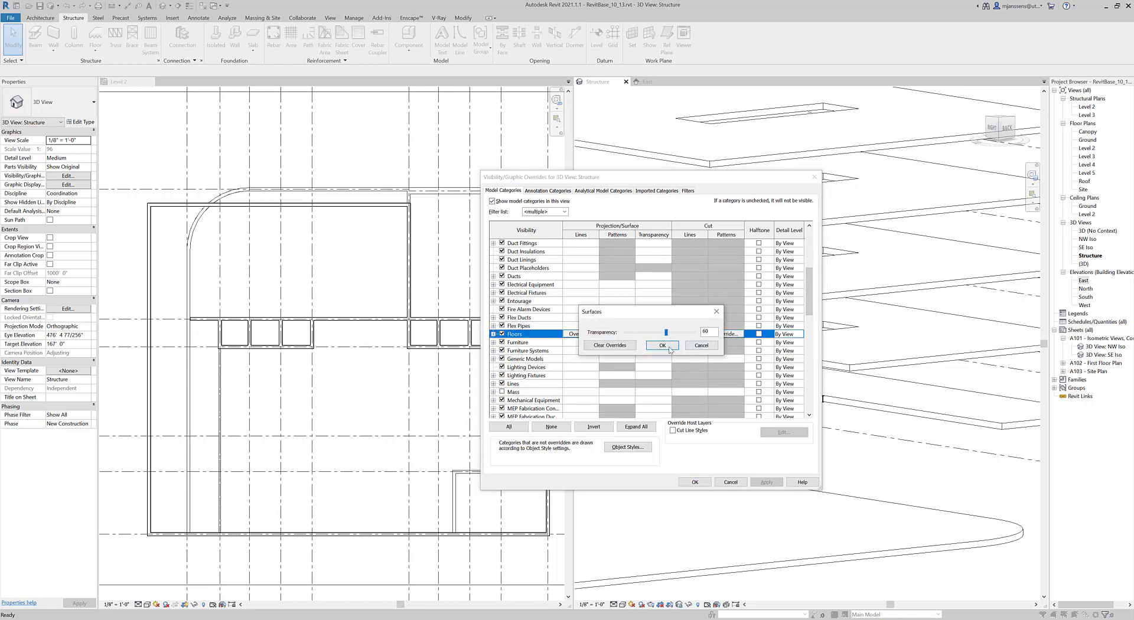
click(663, 346)
click(766, 482)
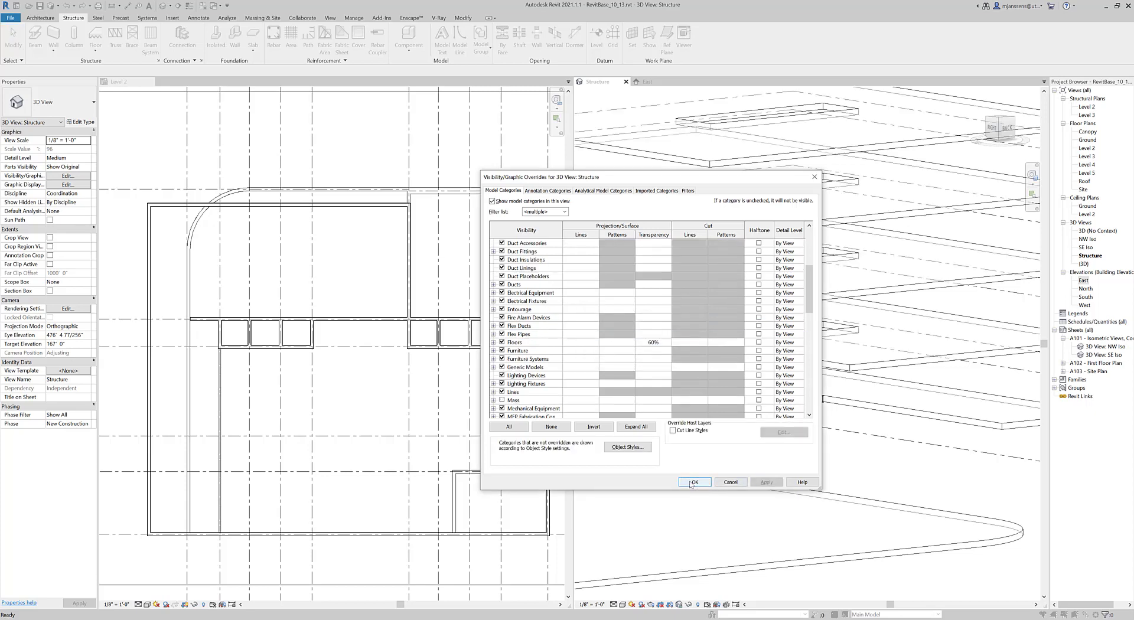
click(693, 482)
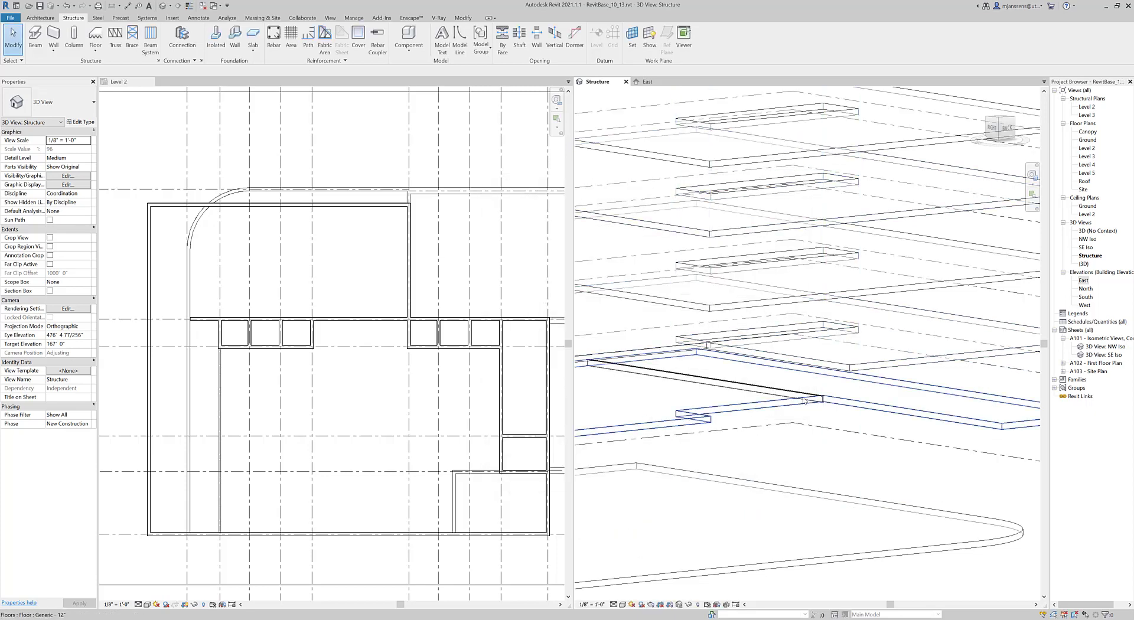
Examine the beam through the transparent floor slabs up close and from a higher corner angle in the Structure 3D view
scroll(809, 401, up, 1)
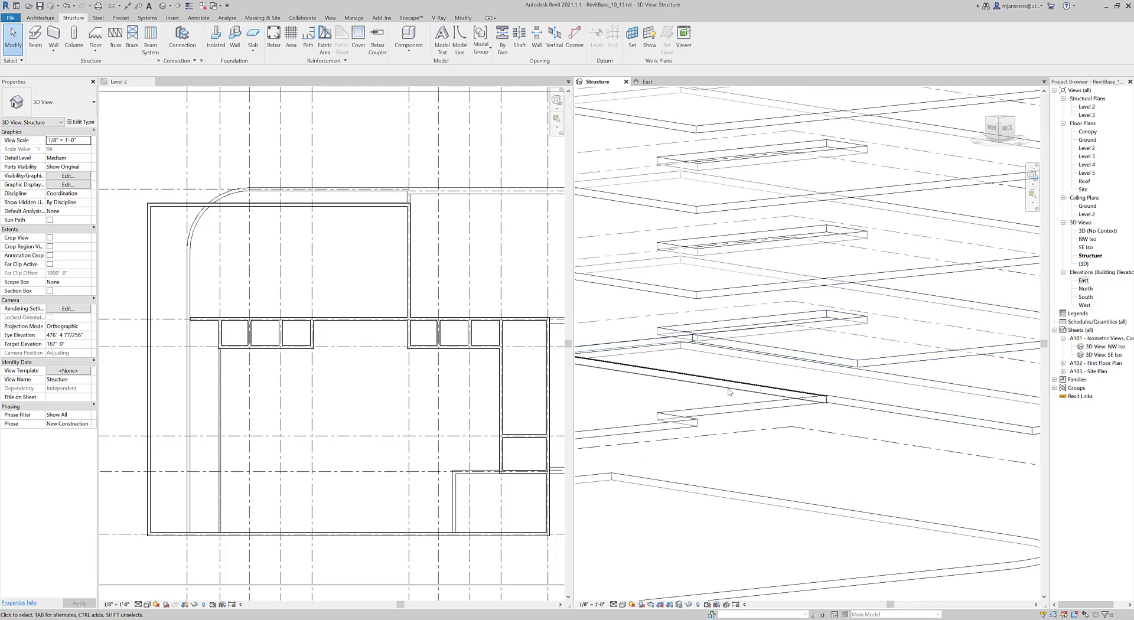
scroll(742, 391, up, 1)
scroll(753, 387, down, 1)
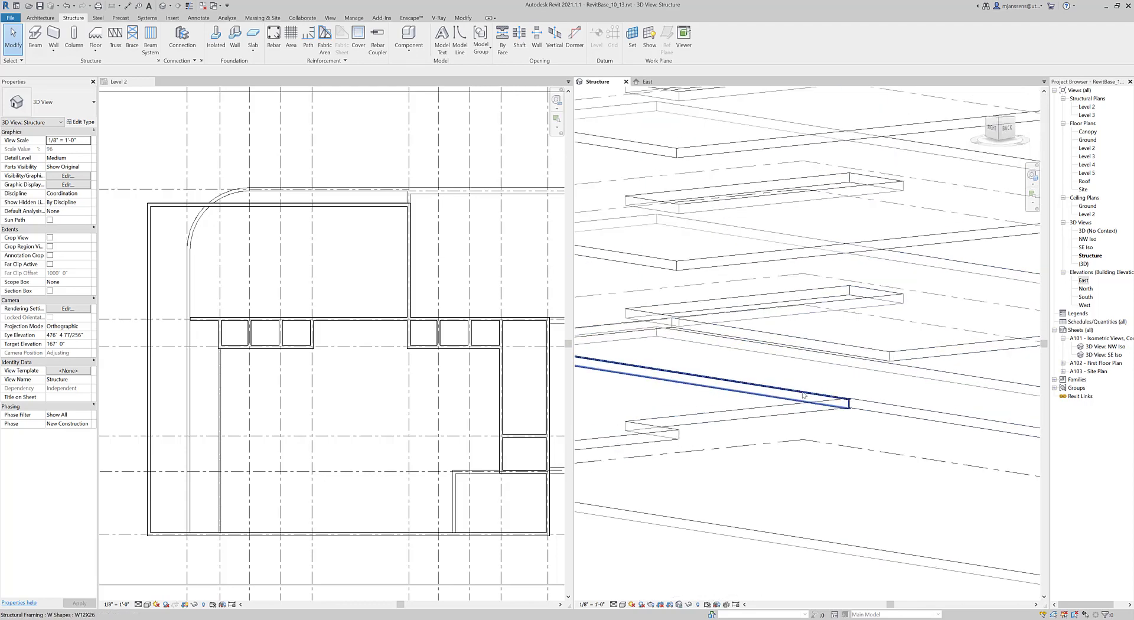
scroll(817, 447, down, 1)
middle_drag(817, 447, 846, 393)
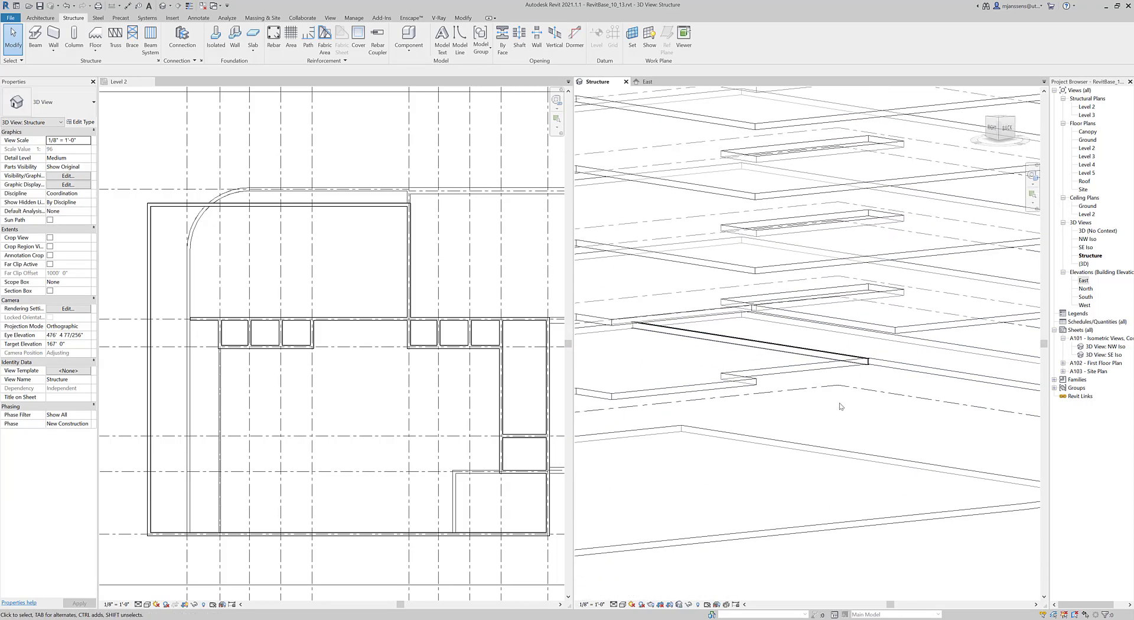
click(999, 123)
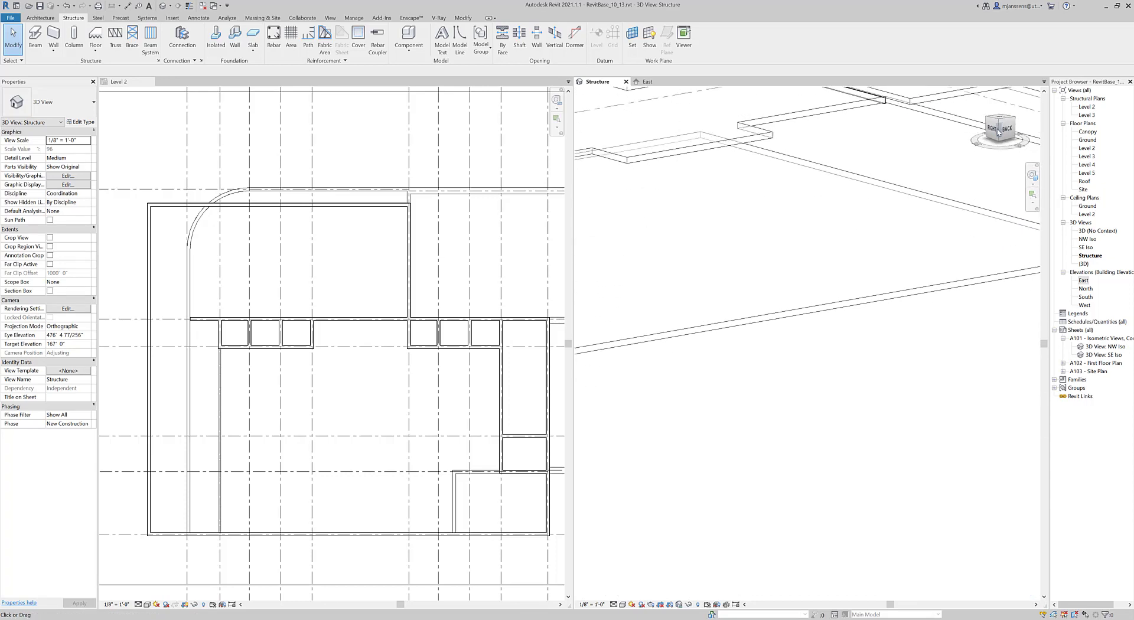
middle_drag(819, 298, 867, 481)
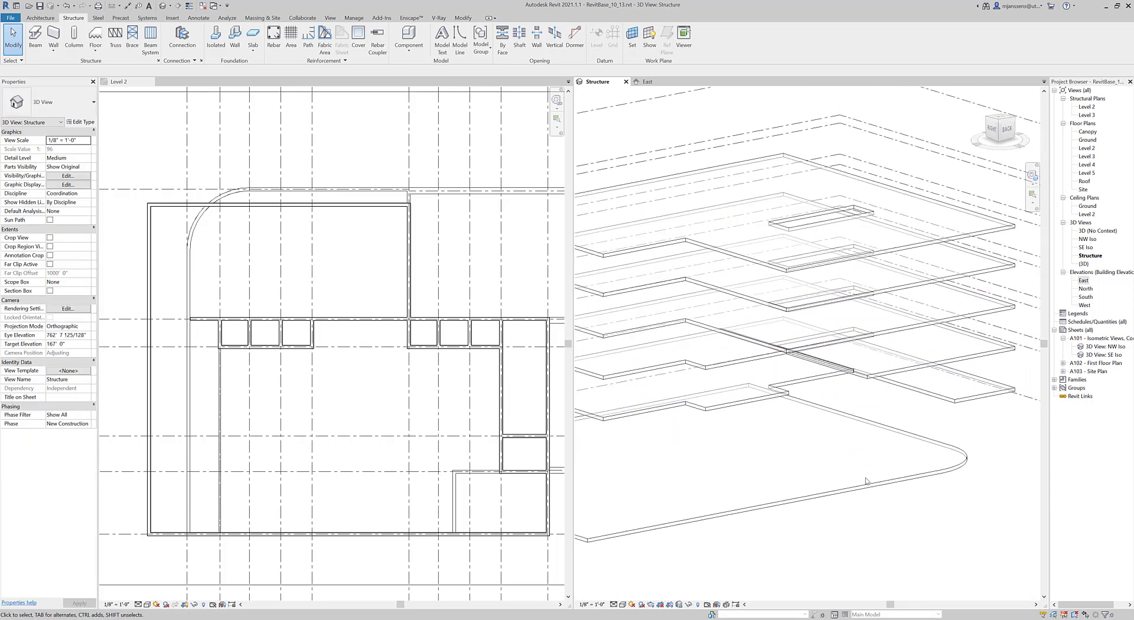